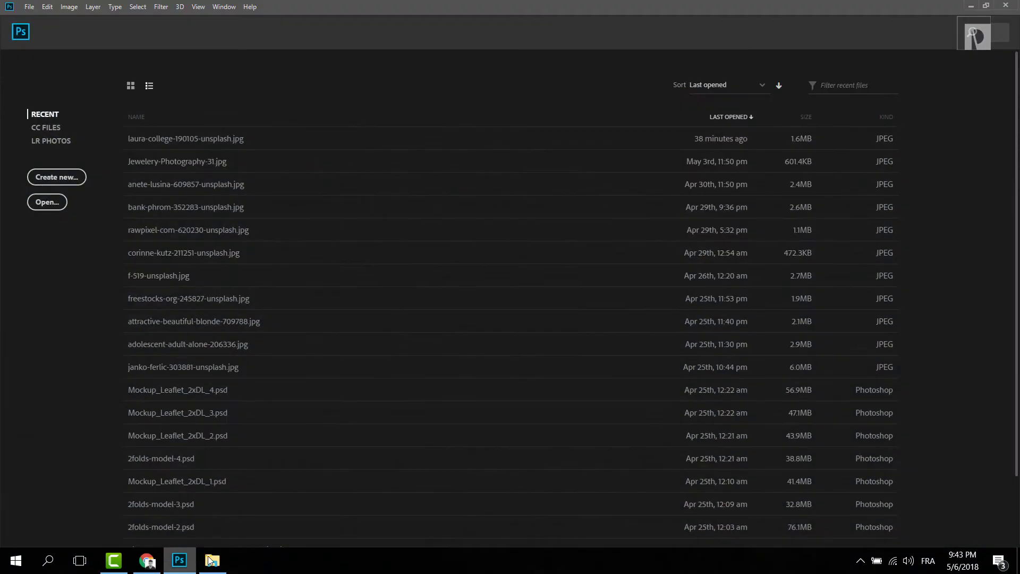
# Open laura-college-190105-unsplash.jpg from the _support folder in Photoshop and duplicate its Background layer
pyautogui.click(212, 561)
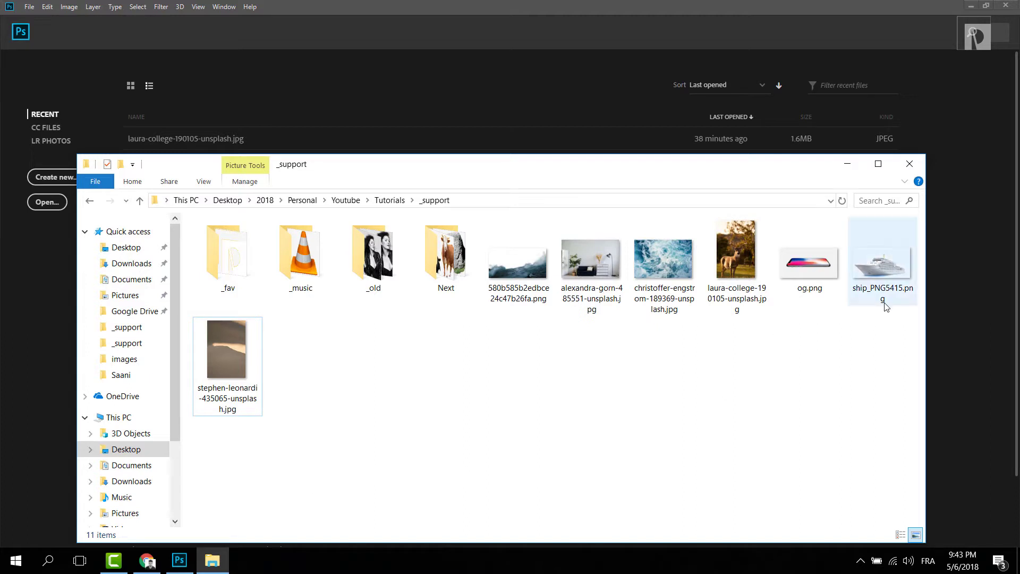
pyautogui.click(733, 249)
pyautogui.moveTo(737, 244); pyautogui.dragTo(46, 343)
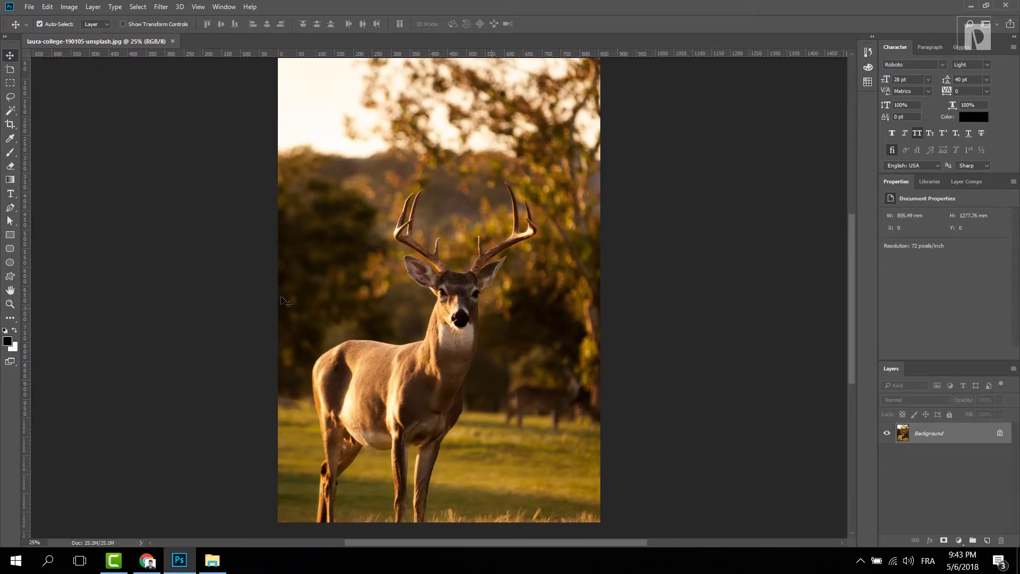
pyautogui.moveTo(982, 439); pyautogui.dragTo(987, 540)
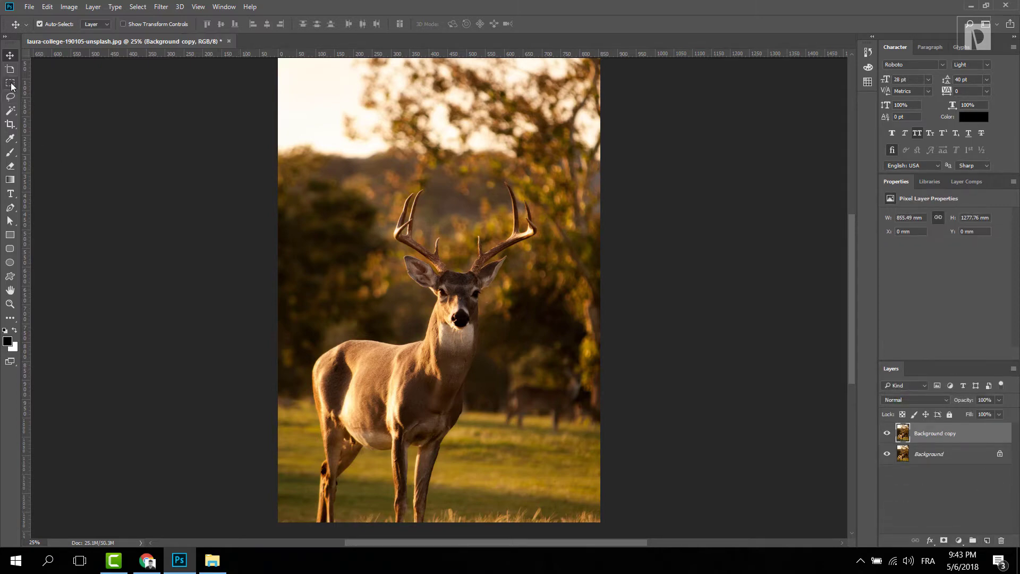
# Draw a black rectangle shape of about 1383 × 2108 px and move it over the deer, leaving the antler tips exposed
pyautogui.click(11, 236)
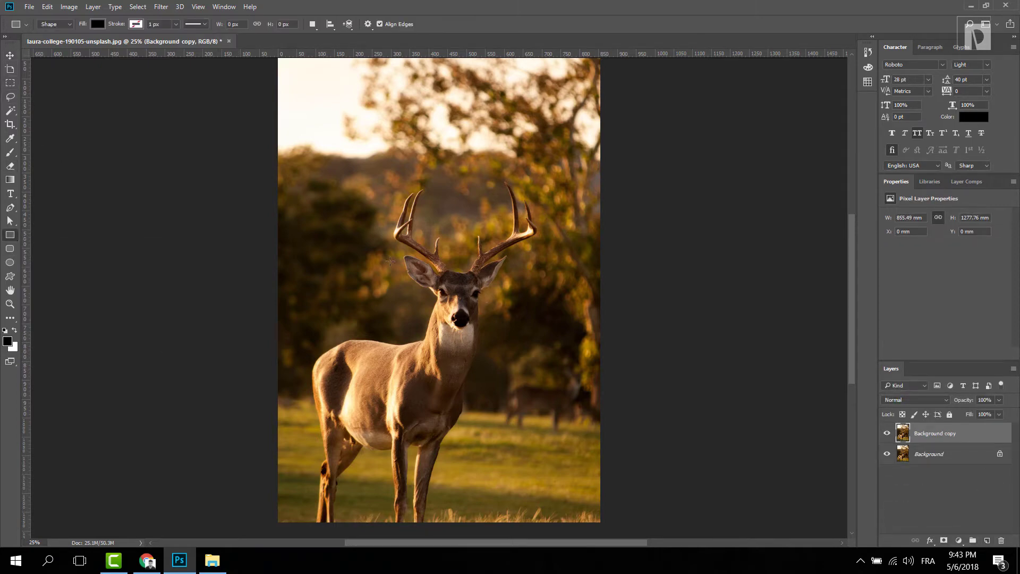
pyautogui.moveTo(330, 171); pyautogui.dragTo(513, 451)
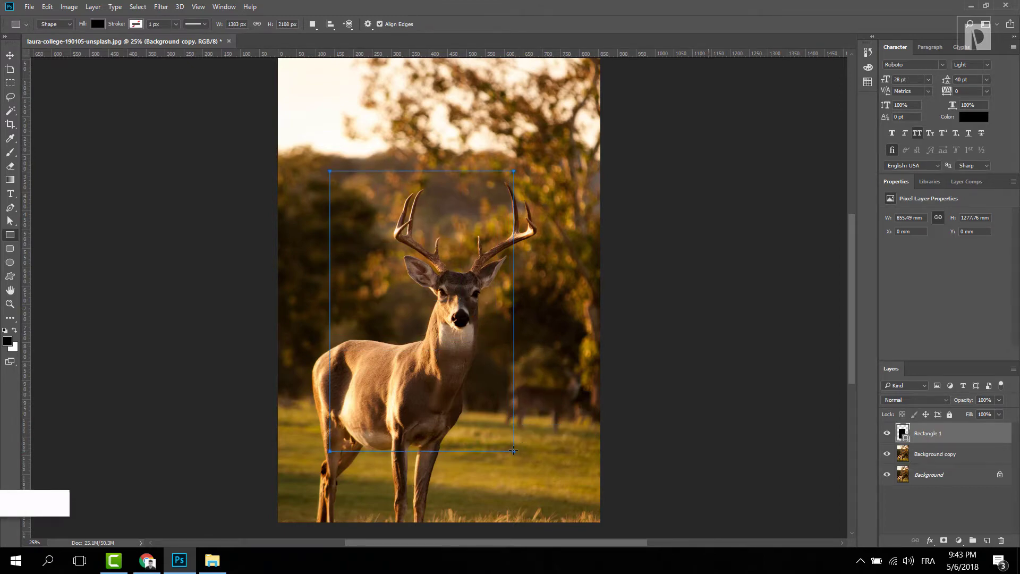
pyautogui.click(10, 55)
pyautogui.moveTo(470, 252); pyautogui.dragTo(465, 280)
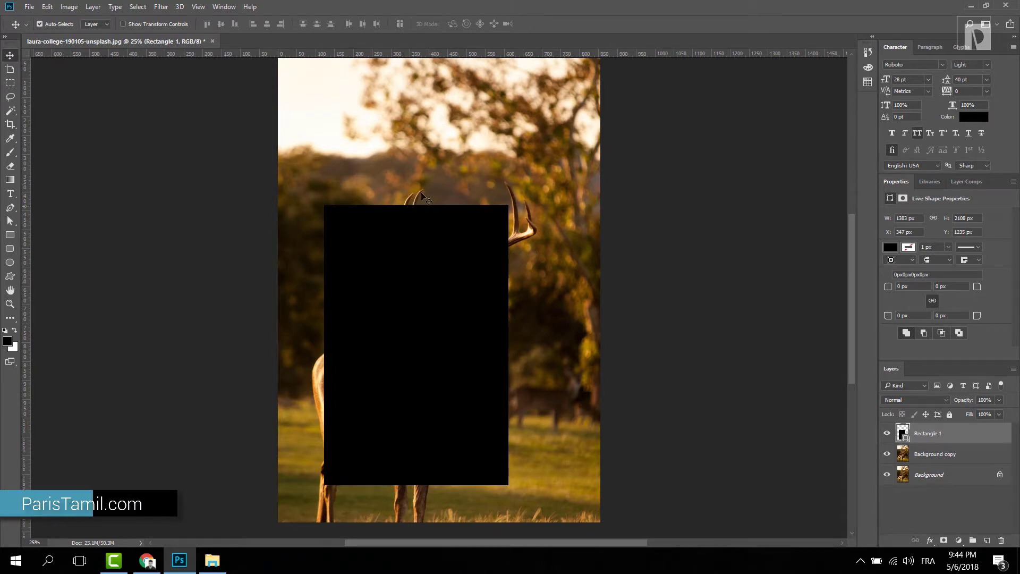
# Duplicate the Background copy layer, keeping the duplicate beneath the rectangle
pyautogui.press('ctrl')
pyautogui.hscroll(-1, 449, 234)
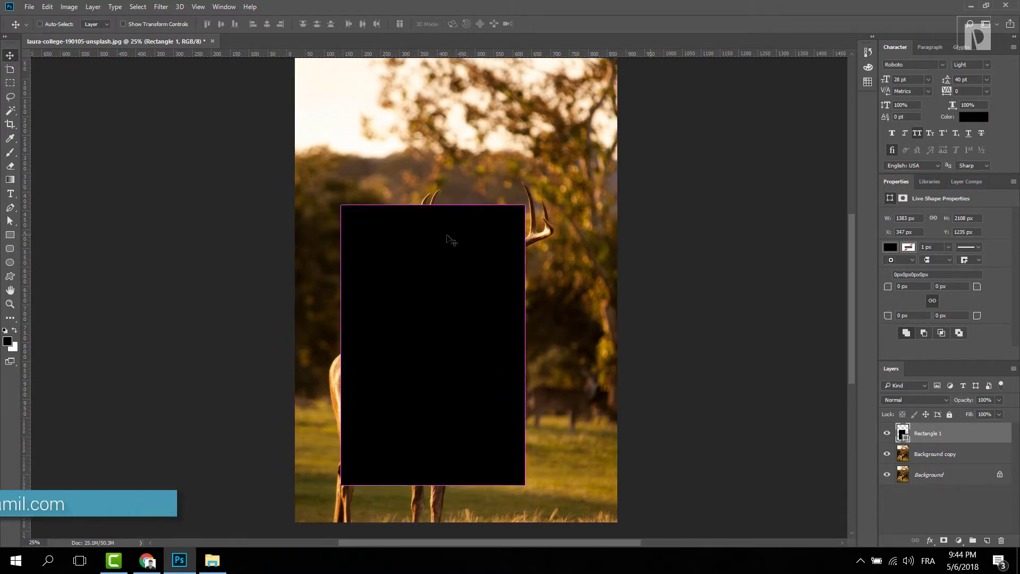
pyautogui.hotkey('ctrl', '+')
pyautogui.hotkey('ctrl', '+')
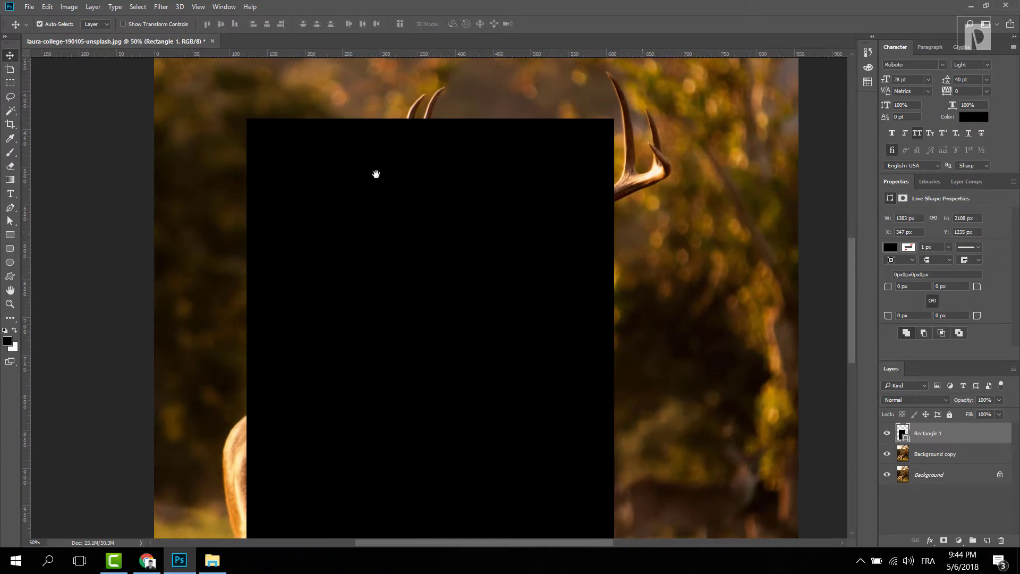
pyautogui.scroll(2, 399, 246)
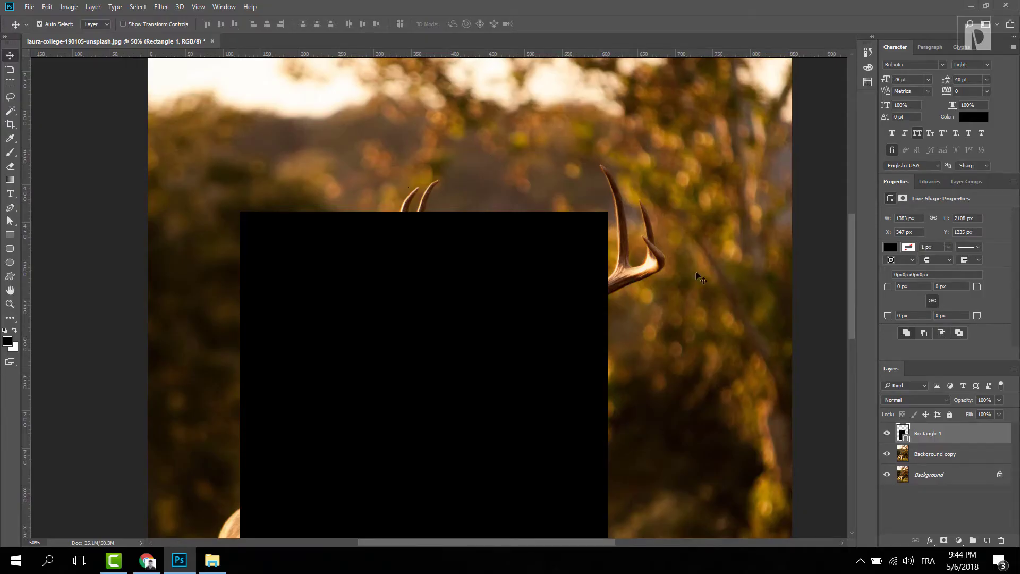
pyautogui.scroll(-8, 682, 219)
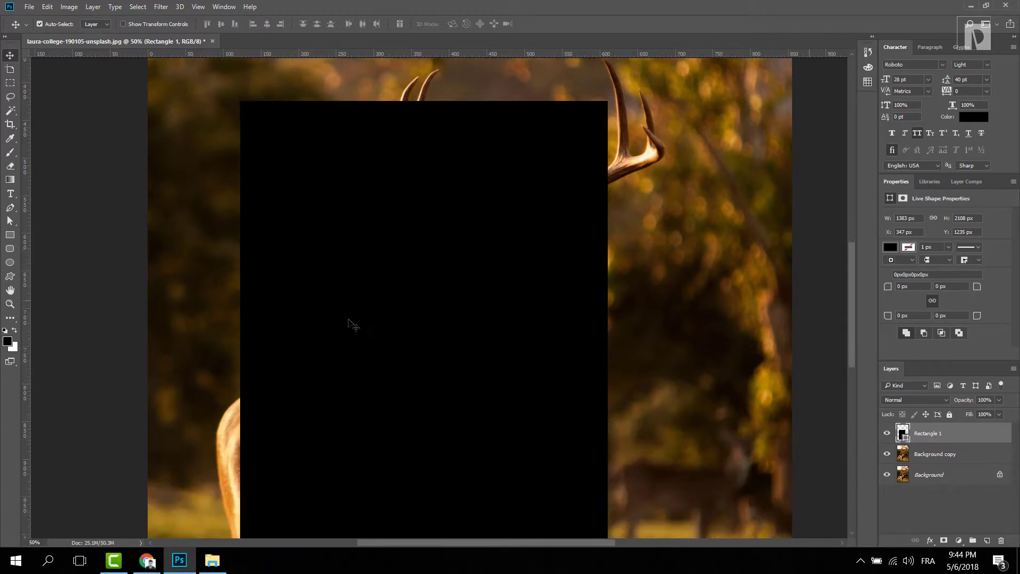
pyautogui.scroll(7, 449, 371)
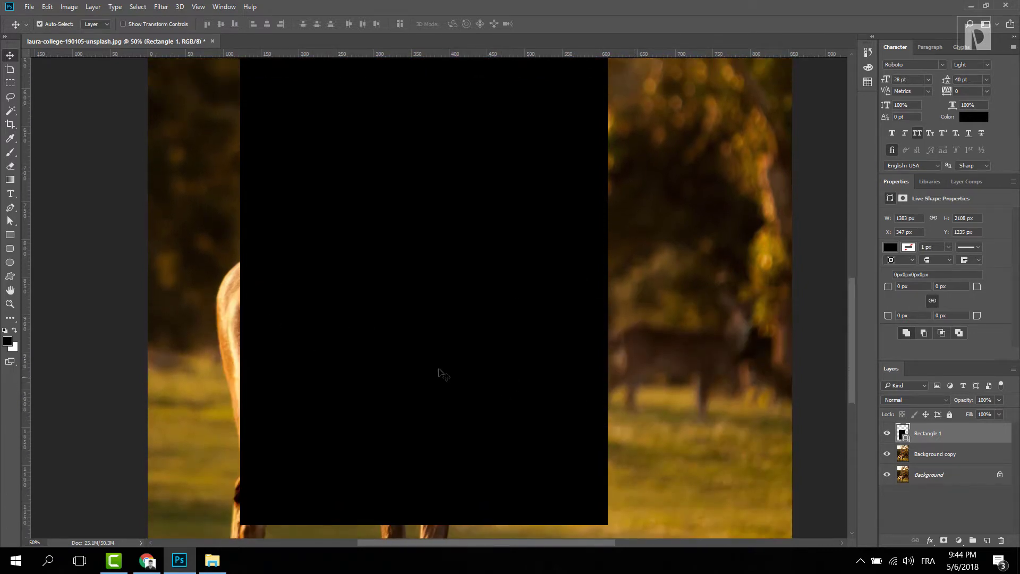
pyautogui.moveTo(974, 457); pyautogui.dragTo(987, 539)
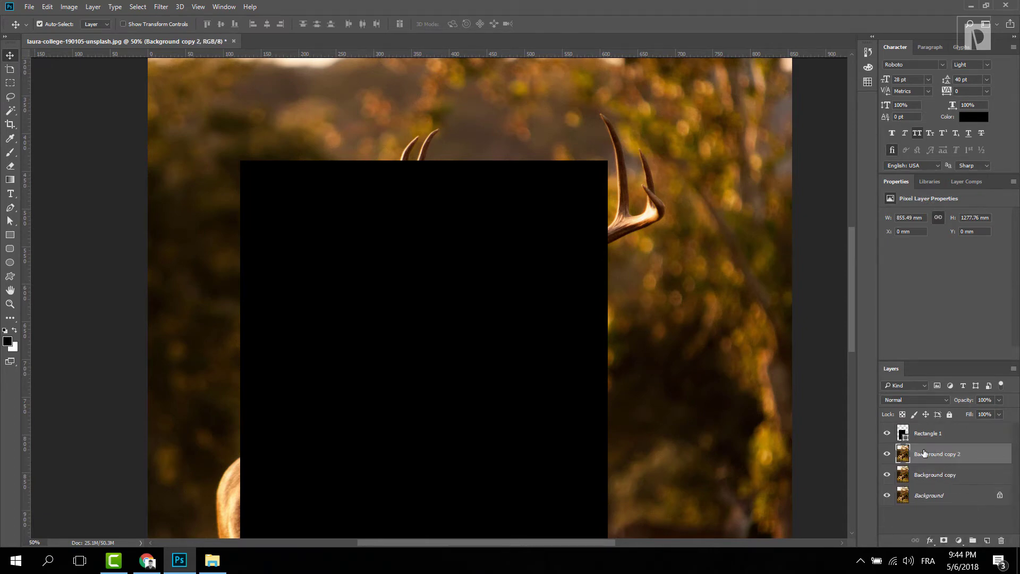
# Trace a closed Pen path around the antler parts that extend beyond the black rectangle's edges
pyautogui.scroll(3, 455, 183)
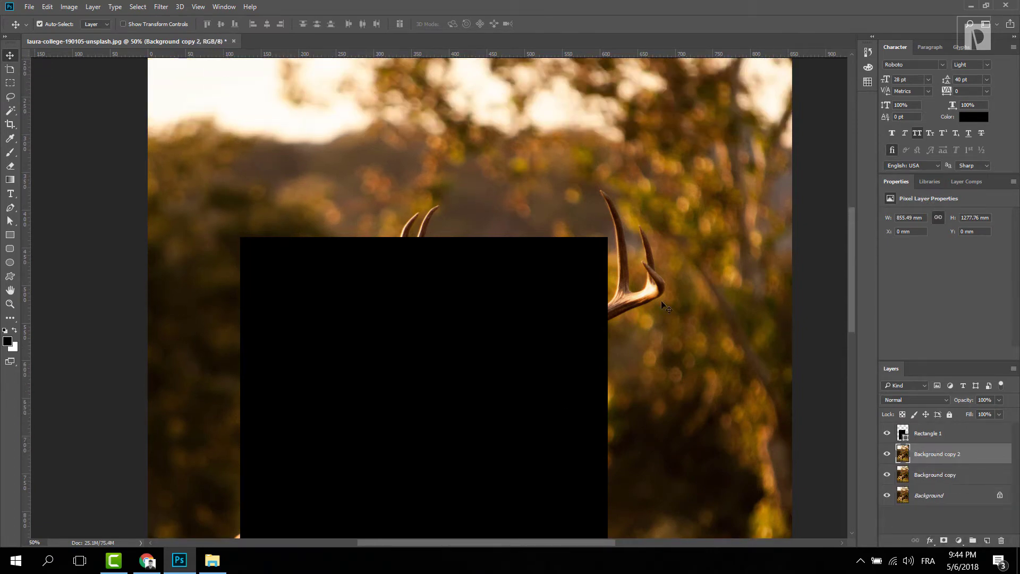
pyautogui.scroll(1, 551, 314)
pyautogui.hotkey('ctrl', '+')
pyautogui.hotkey('ctrl', '+')
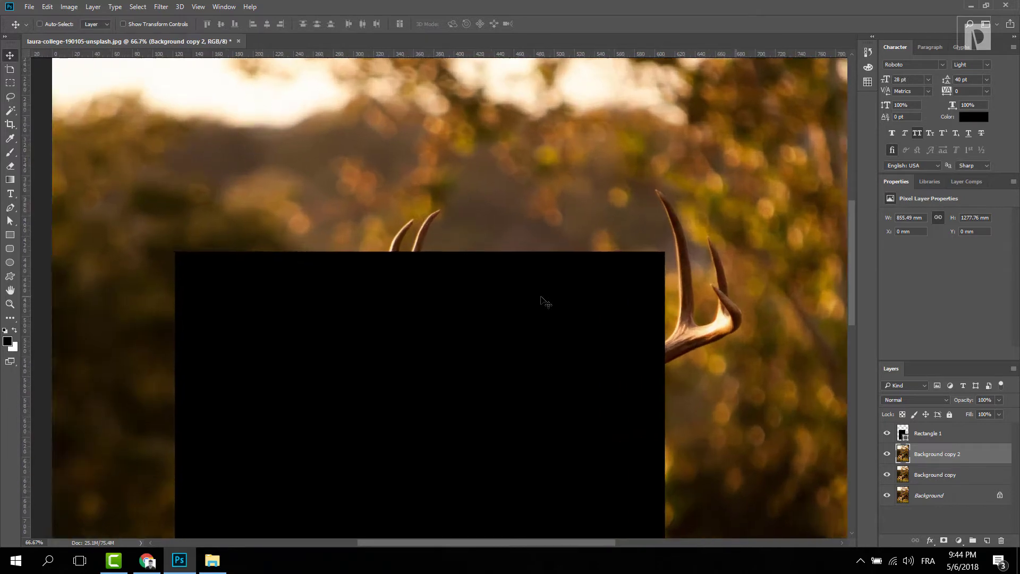
pyautogui.press('p')
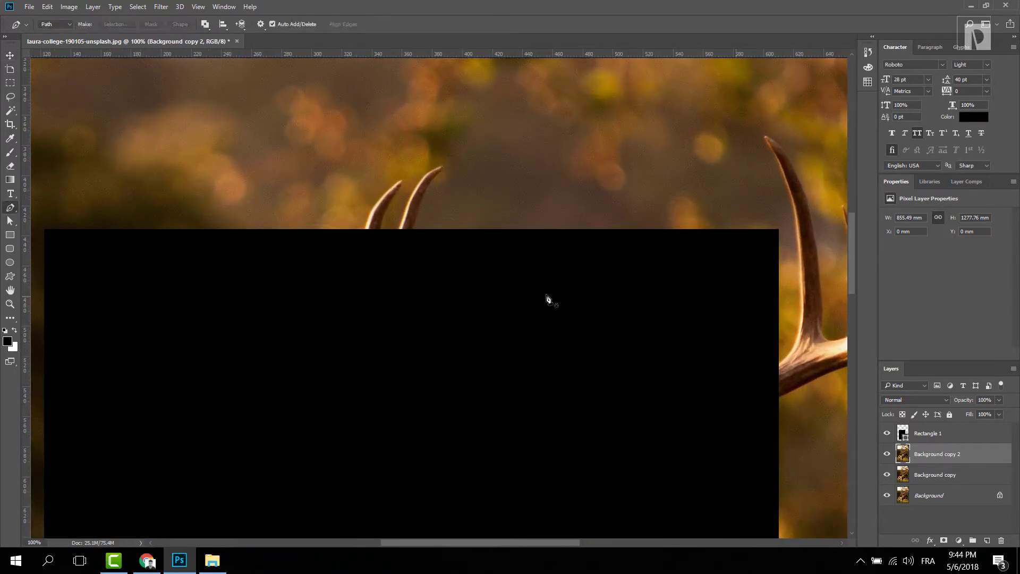
pyautogui.scroll(1, 348, 248)
pyautogui.scroll(1, 348, 248)
pyautogui.hotkey('ctrl', '+')
pyautogui.hotkey('ctrl', '+')
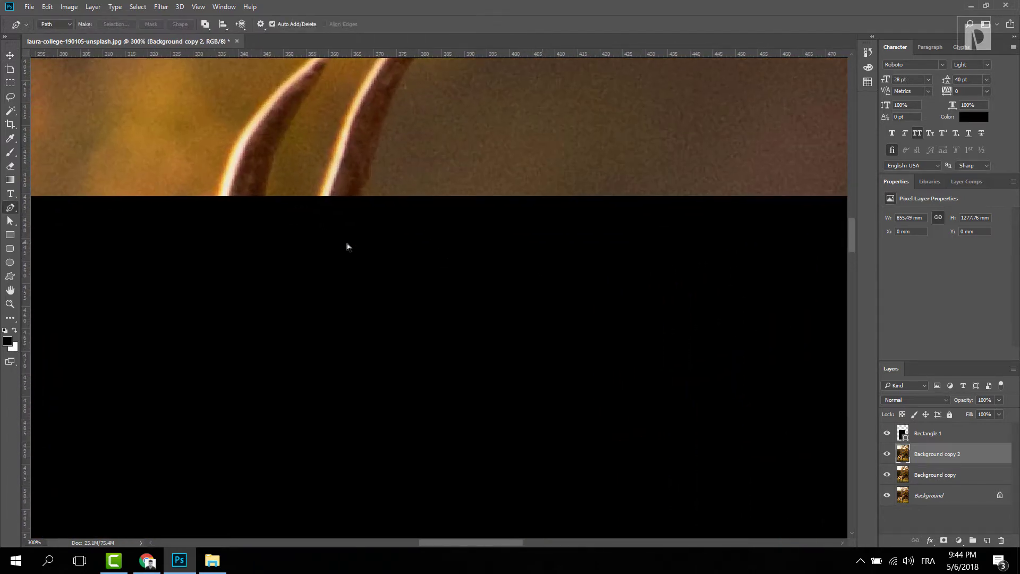
pyautogui.moveTo(406, 217); pyautogui.dragTo(479, 328)
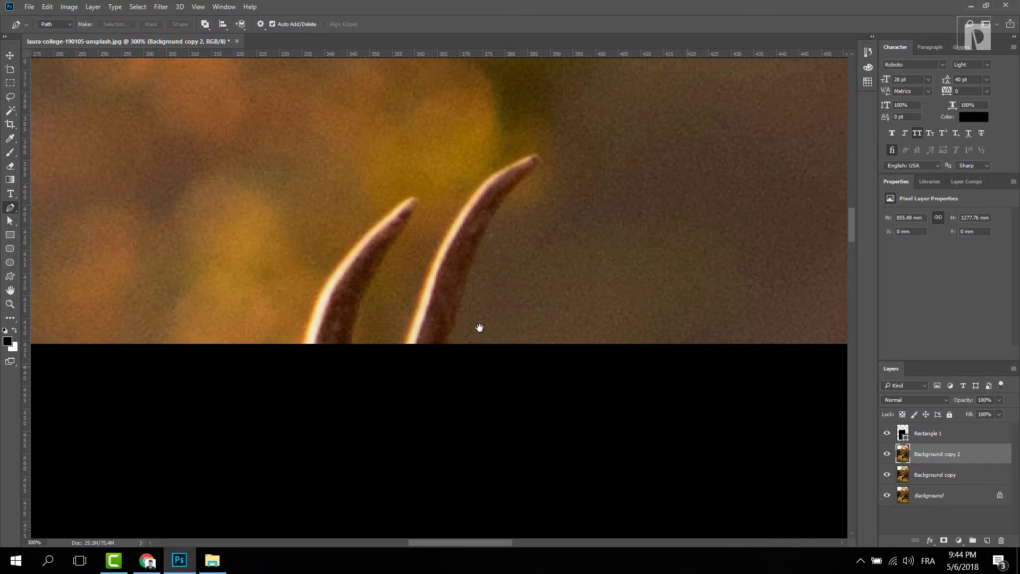
pyautogui.click(411, 198)
pyautogui.moveTo(354, 250); pyautogui.dragTo(344, 261)
pyautogui.moveTo(306, 337); pyautogui.dragTo(303, 366)
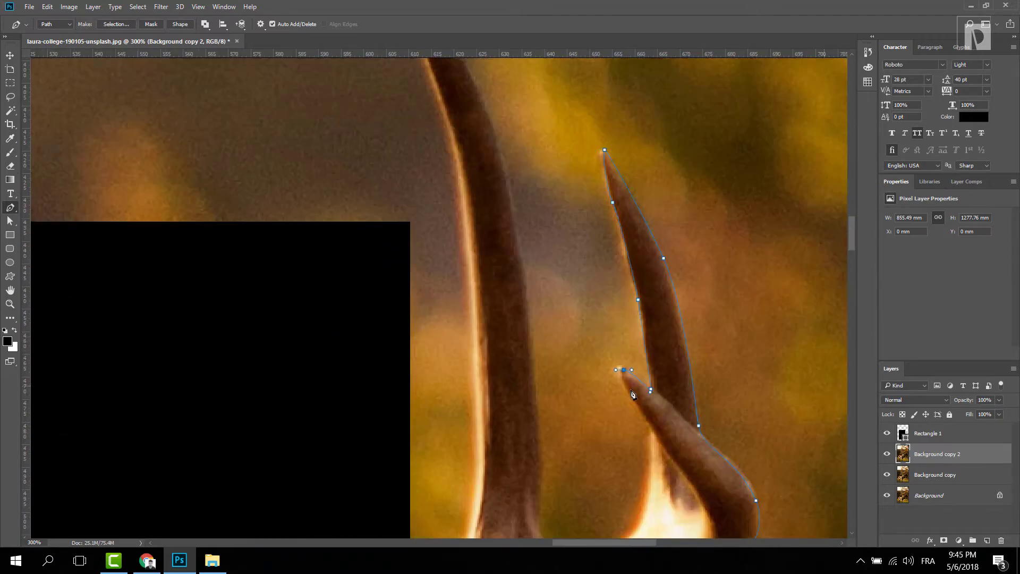
pyautogui.moveTo(556, 295); pyautogui.dragTo(552, 268)
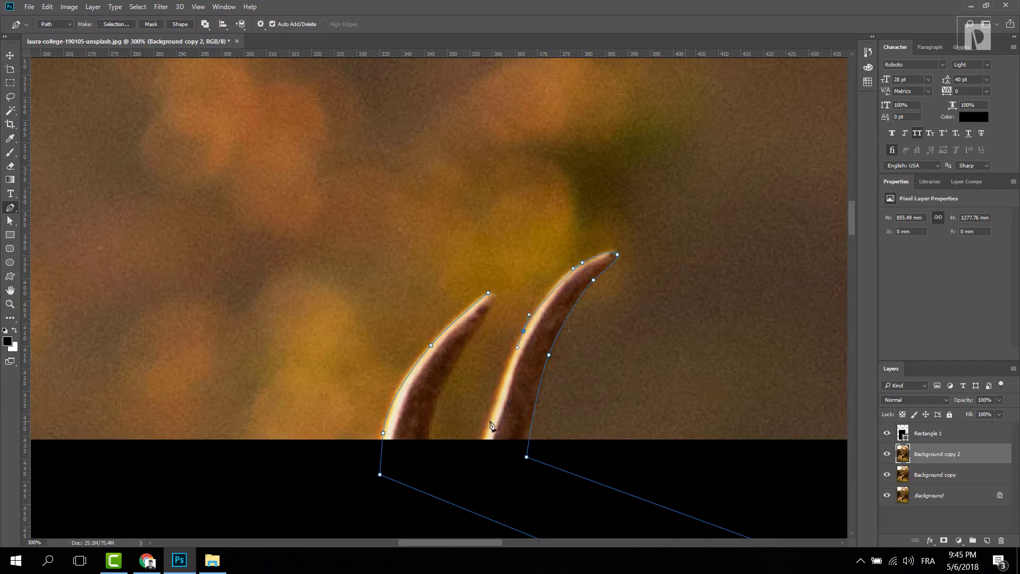
pyautogui.click(524, 332)
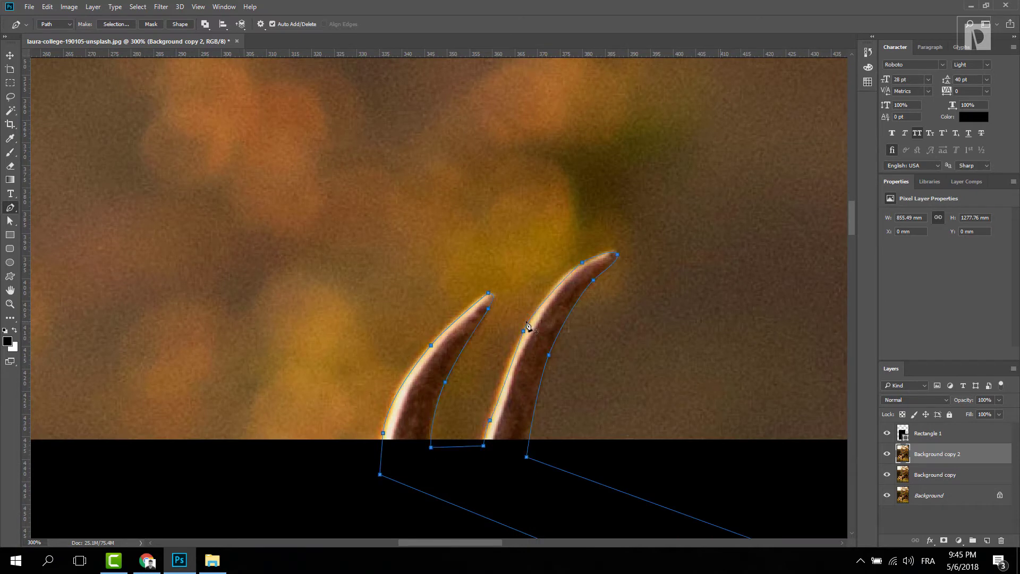
# Convert the antler path to a selection and use it as a layer mask on Background copy 2
pyautogui.hotkey('ctrl', 'Return')
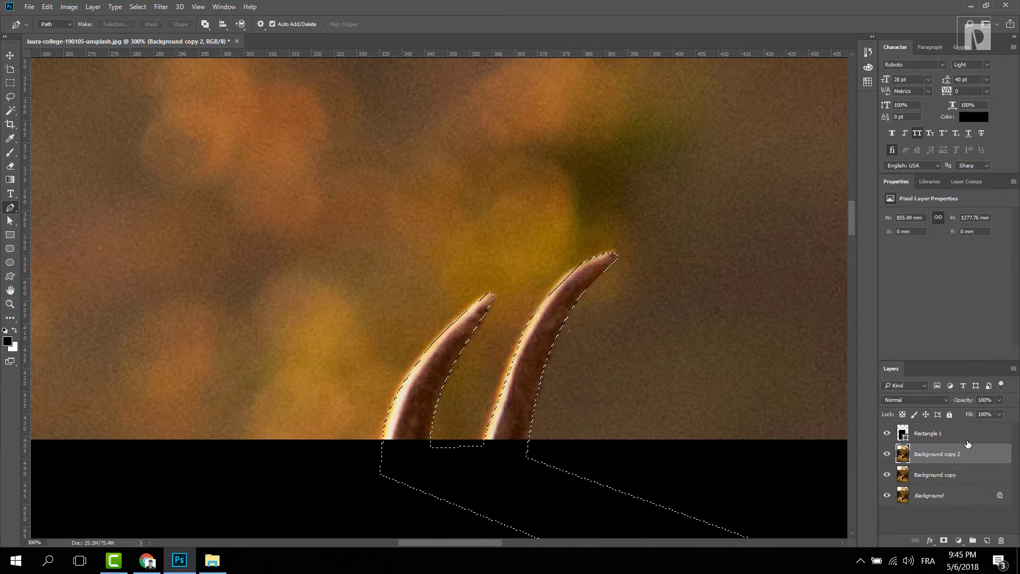
pyautogui.click(945, 541)
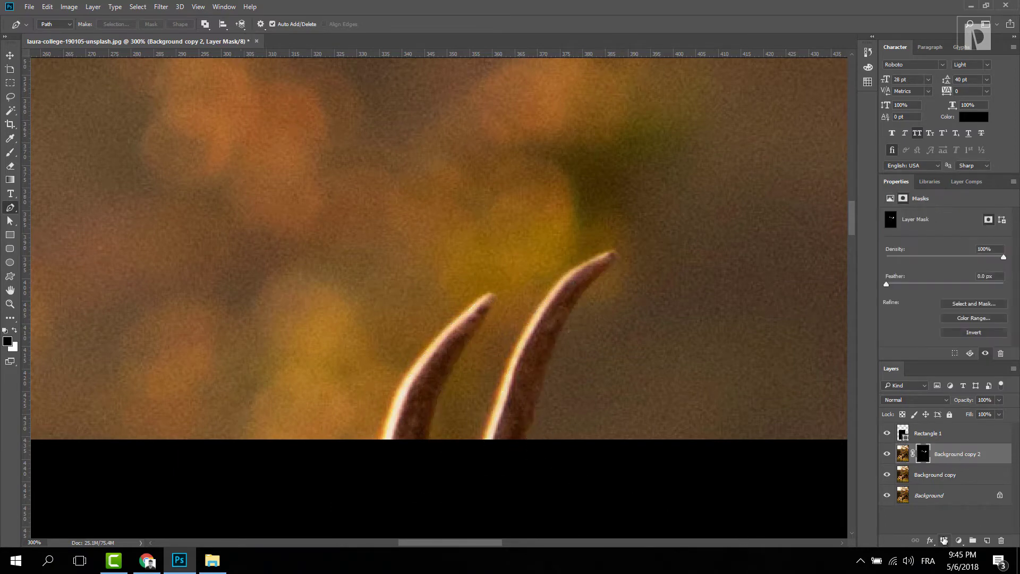
pyautogui.hotkey('ctrl', '-')
pyautogui.hotkey('ctrl', '-')
pyautogui.hotkey('ctrl', '-')
pyautogui.hotkey('ctrl', '-')
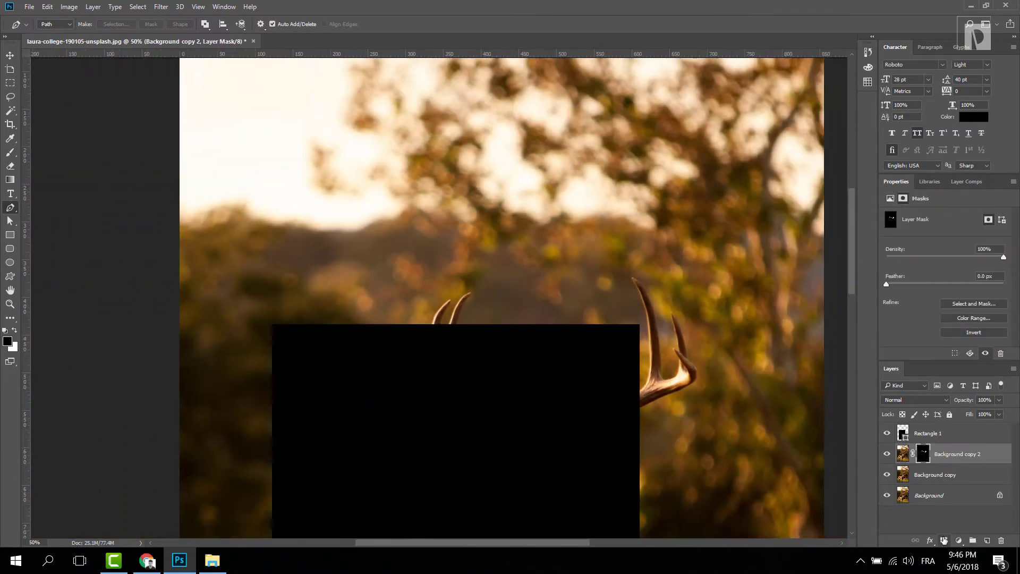
pyautogui.hotkey('ctrl', '-')
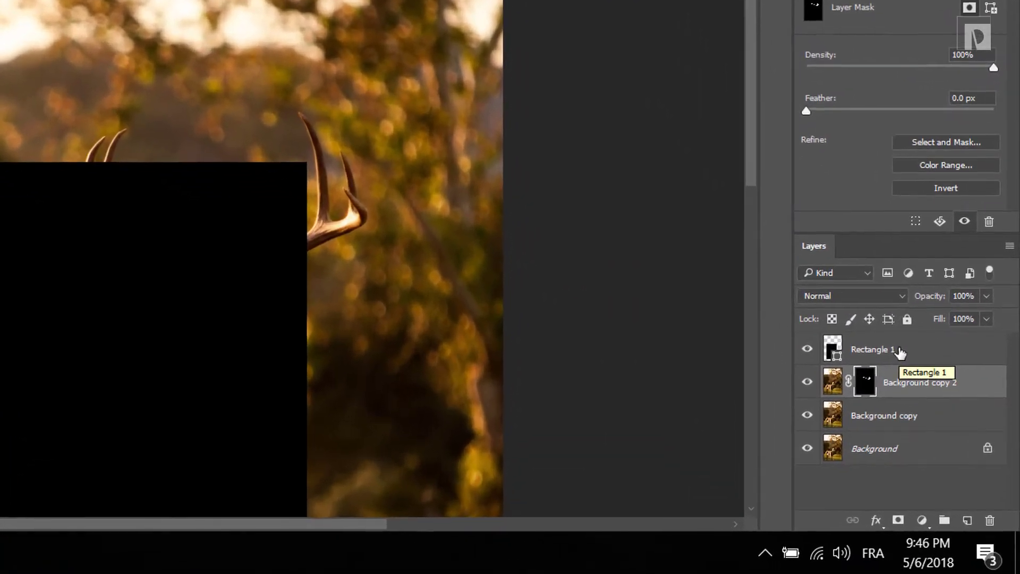
# Move the Rectangle 1 layer directly above the Background layer and clip the Background copy layer to it
pyautogui.click(919, 397)
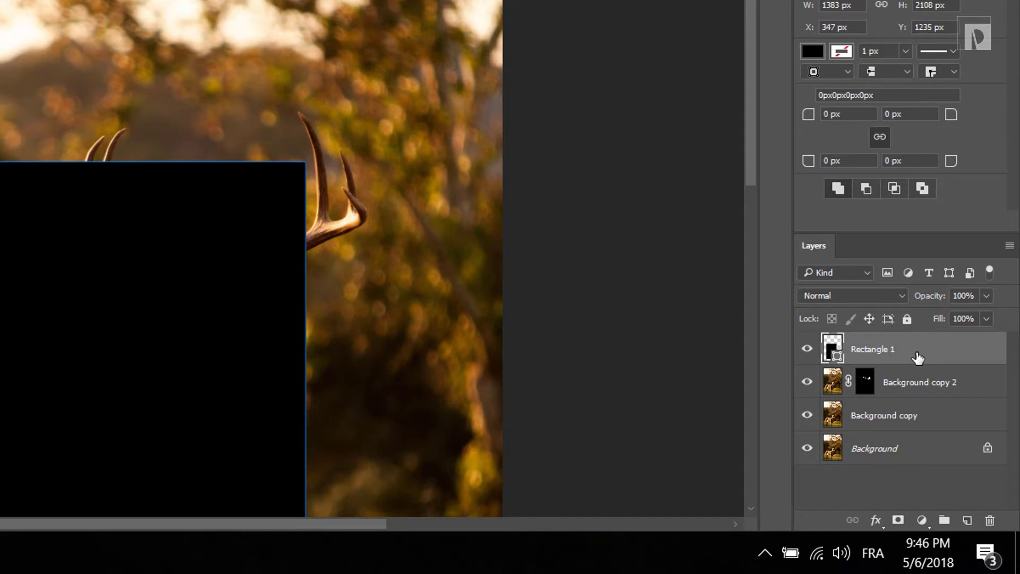
pyautogui.moveTo(918, 358); pyautogui.dragTo(906, 420)
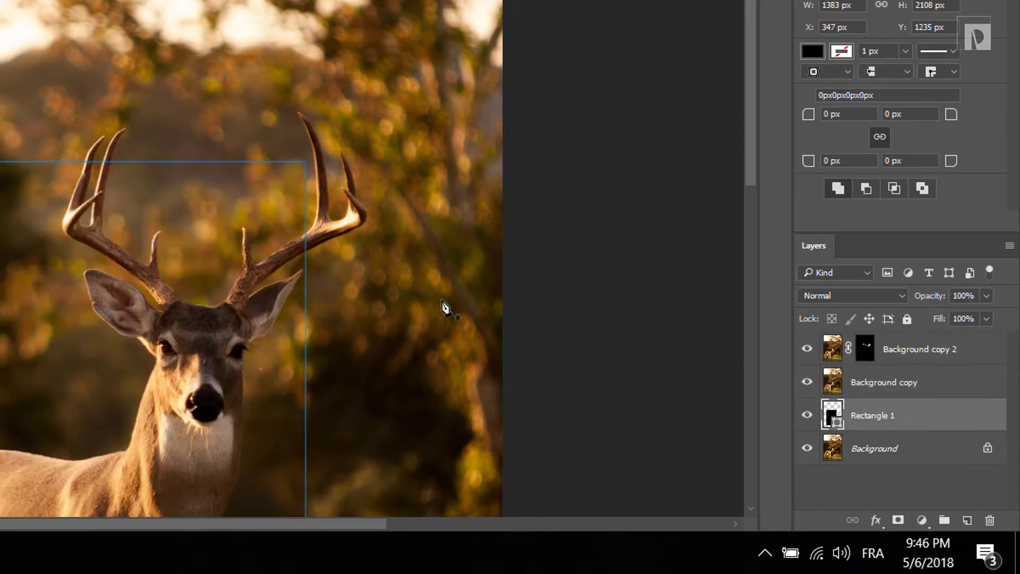
pyautogui.scroll(-10, 446, 308)
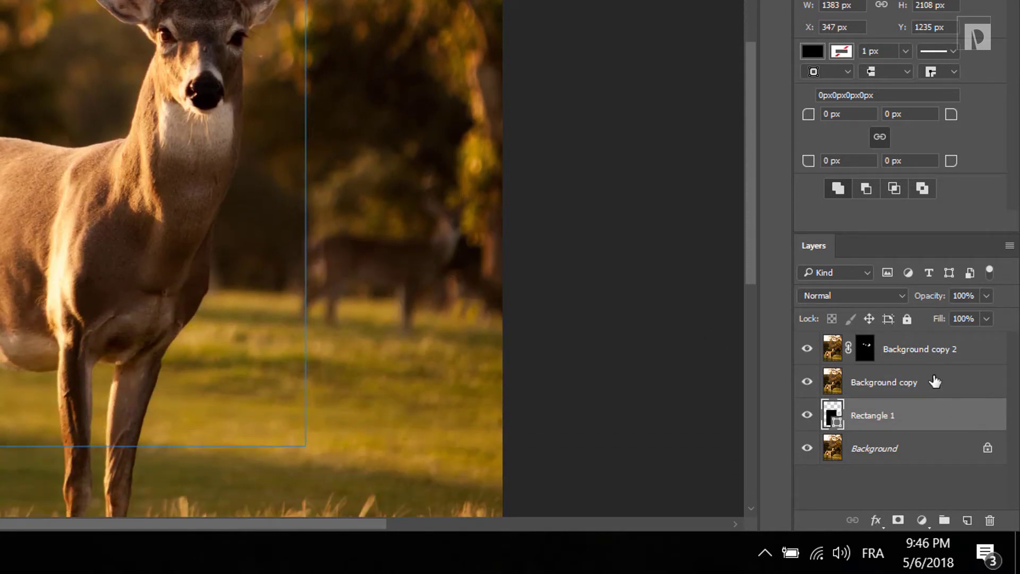
pyautogui.click(935, 381)
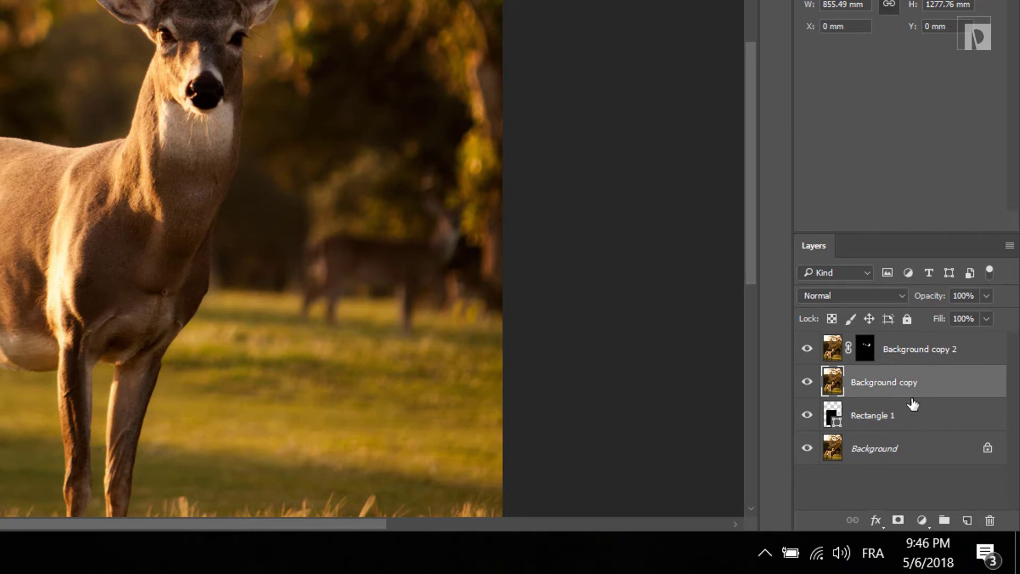
pyautogui.moveTo(913, 400); pyautogui.dragTo(910, 393)
pyautogui.keyDown('alt'); pyautogui.click(909, 395); pyautogui.keyUp('alt')
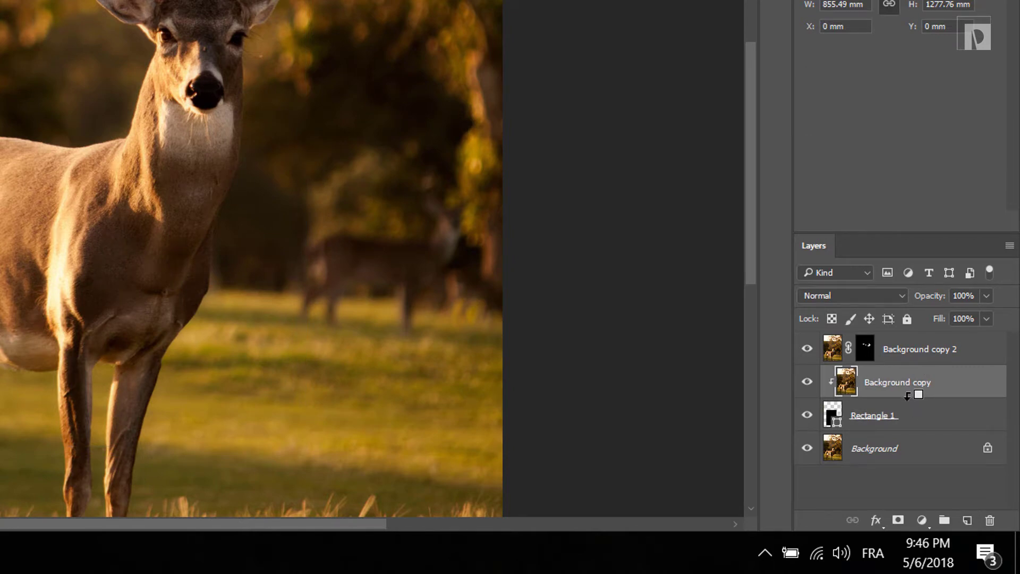
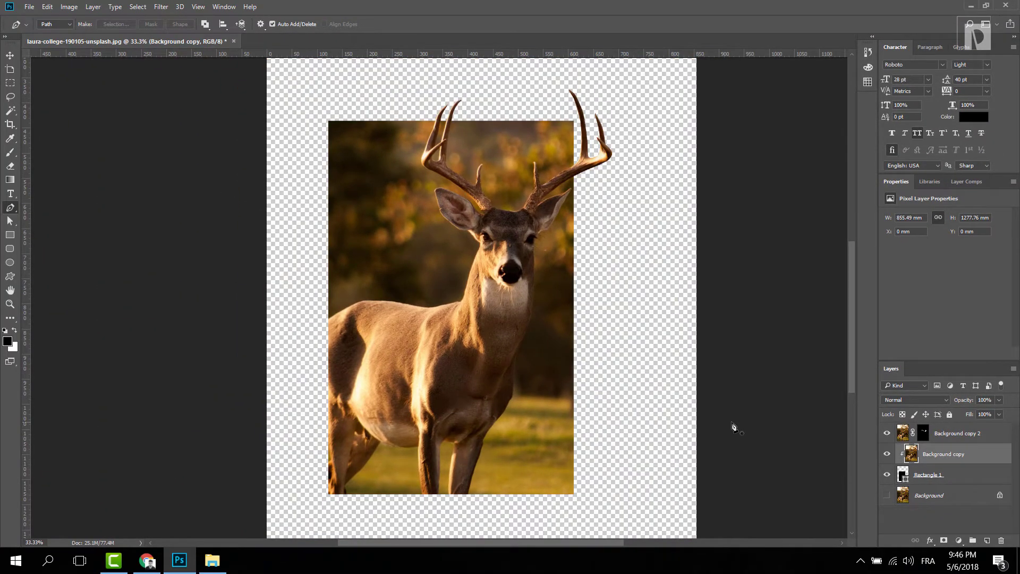
# Convert the Background copy 2, Background copy and Rectangle 1 layers together into a single smart object
pyautogui.hotkey('ctrl', '-')
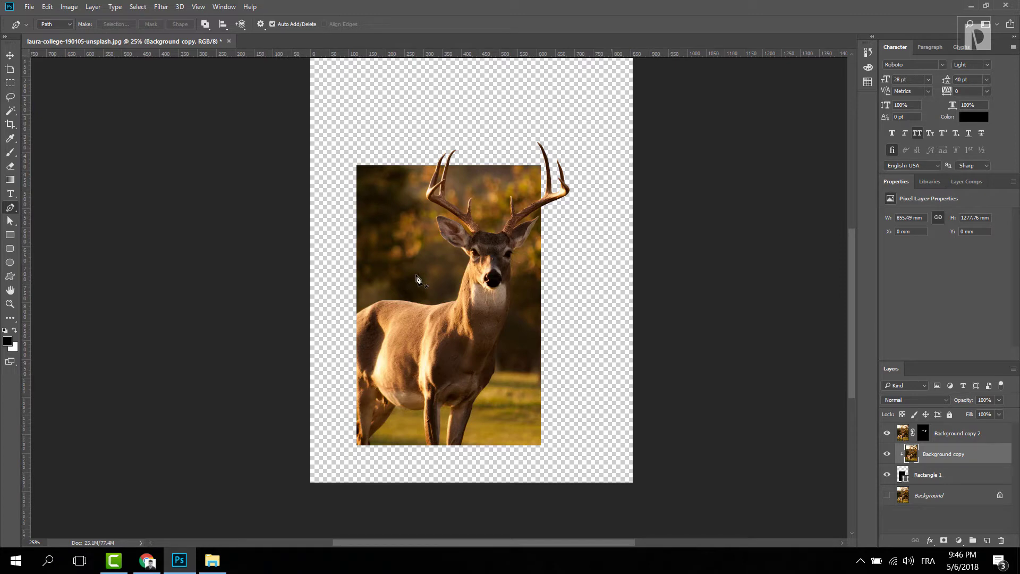
pyautogui.scroll(1, 530, 261)
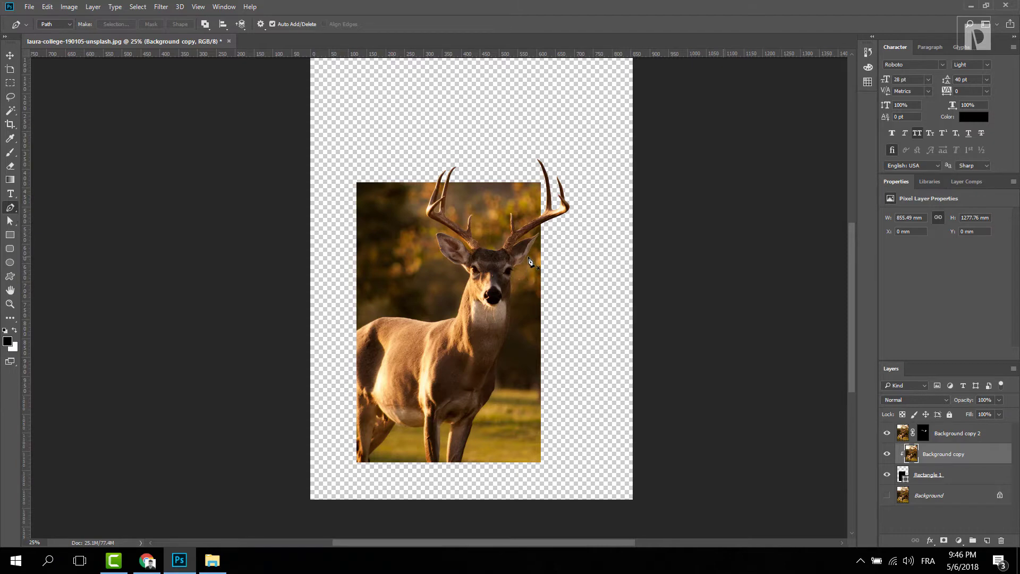
pyautogui.press('ctrl+KP_Add')
pyautogui.press('v')
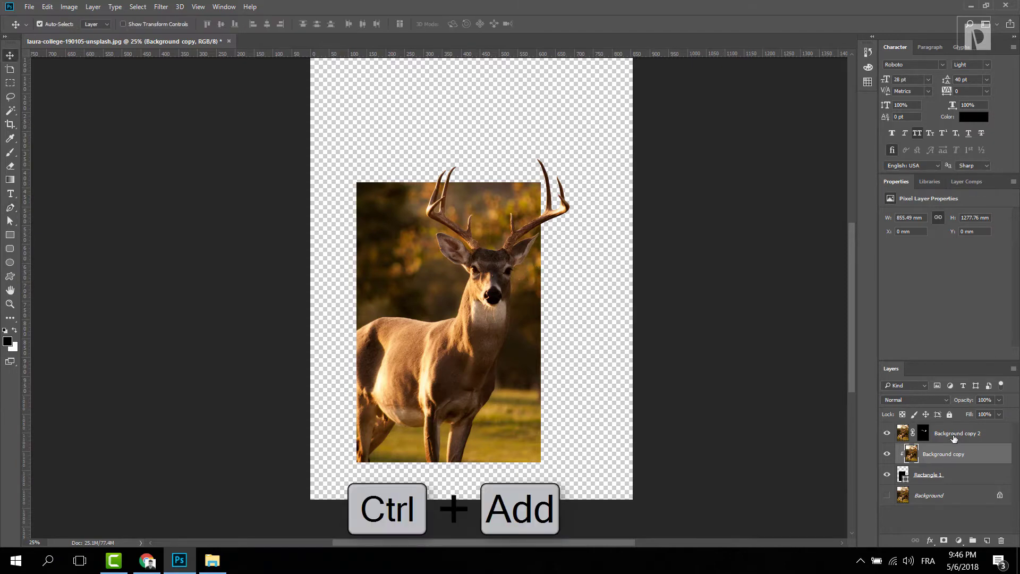
pyautogui.click(955, 438)
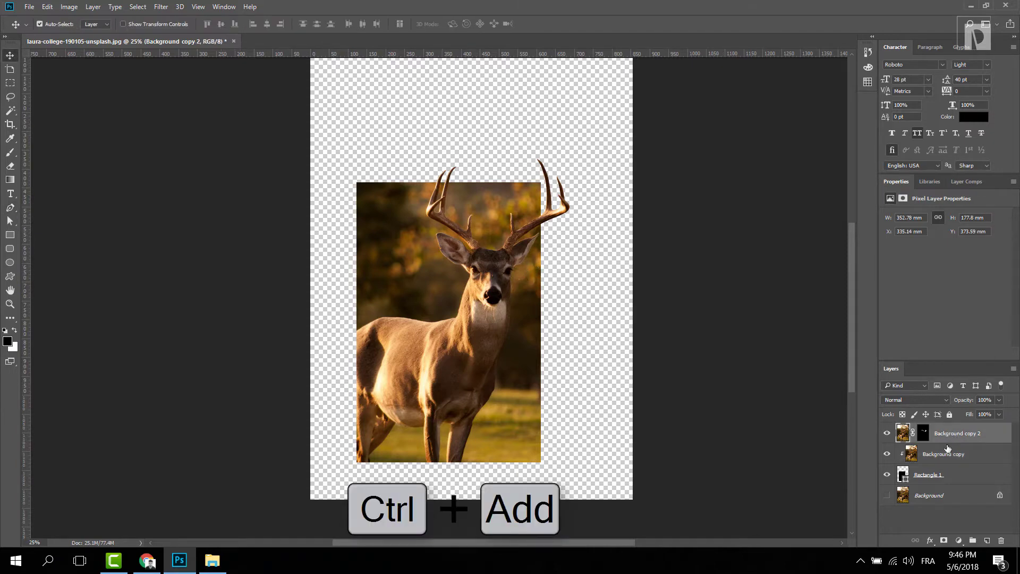
pyautogui.keyDown('shift'); pyautogui.click(952, 475); pyautogui.keyUp('shift')
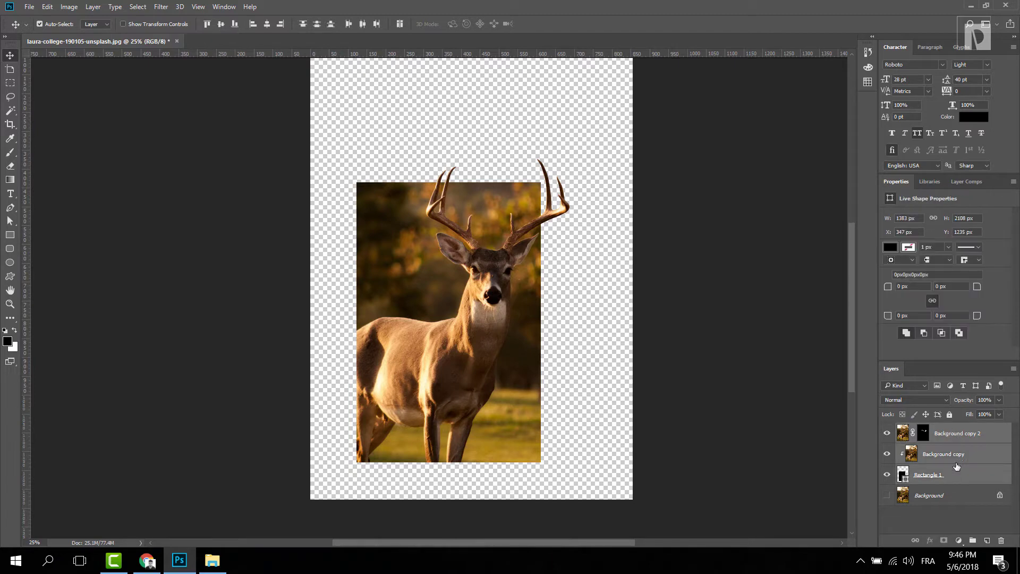
pyautogui.rightClick(956, 458)
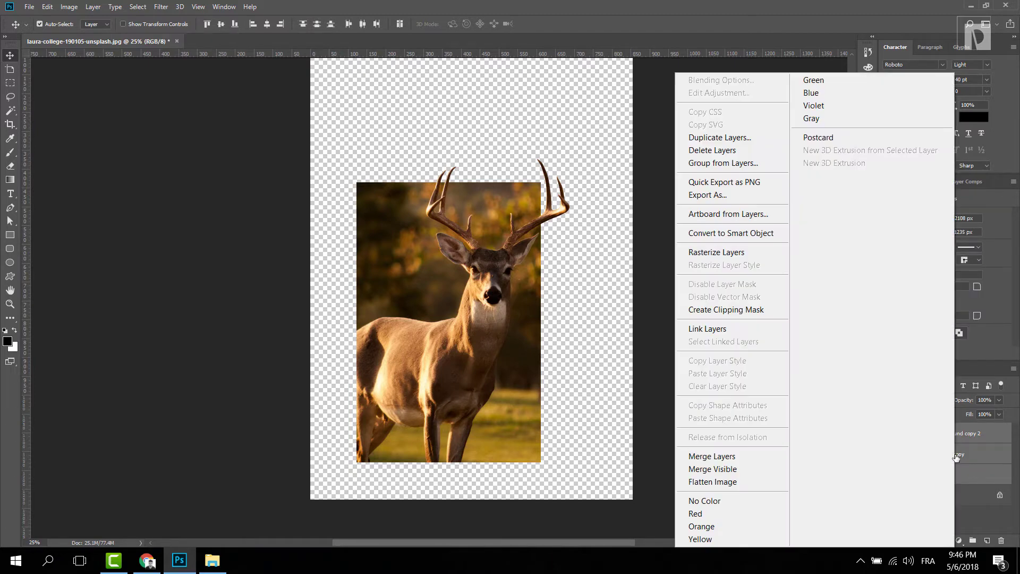
pyautogui.click(737, 237)
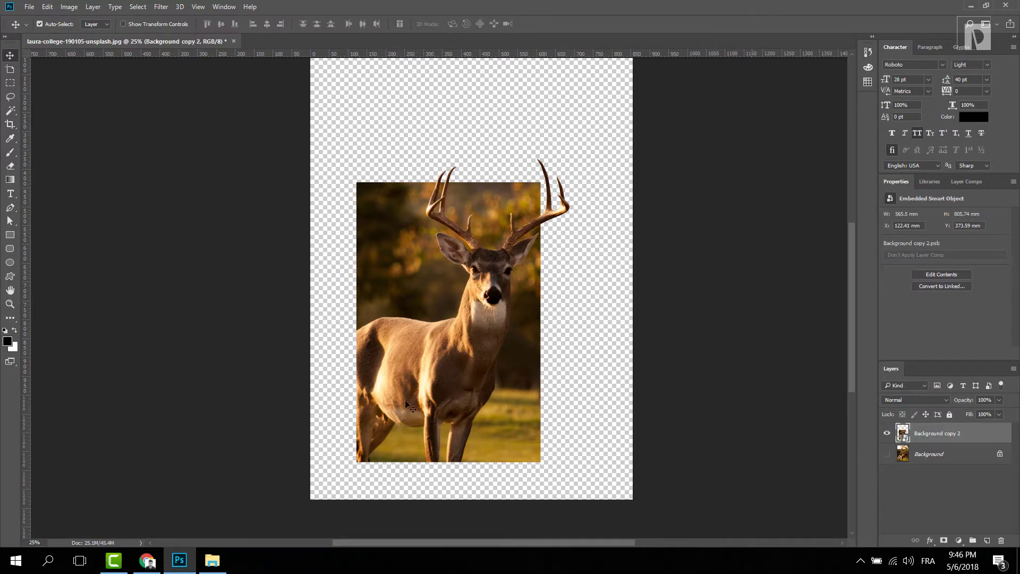
# Place alexandra-gorn-485551-unsplash.jpg from the _support folder in the deer document and enlarge it to about 1771 × 1183 mm
pyautogui.click(212, 560)
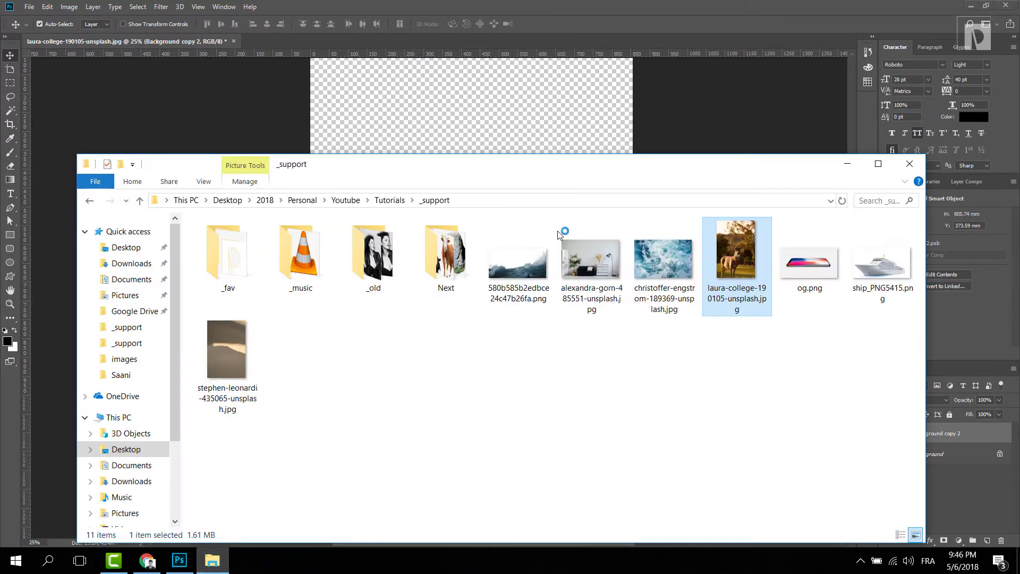
pyautogui.moveTo(593, 274); pyautogui.dragTo(476, 122)
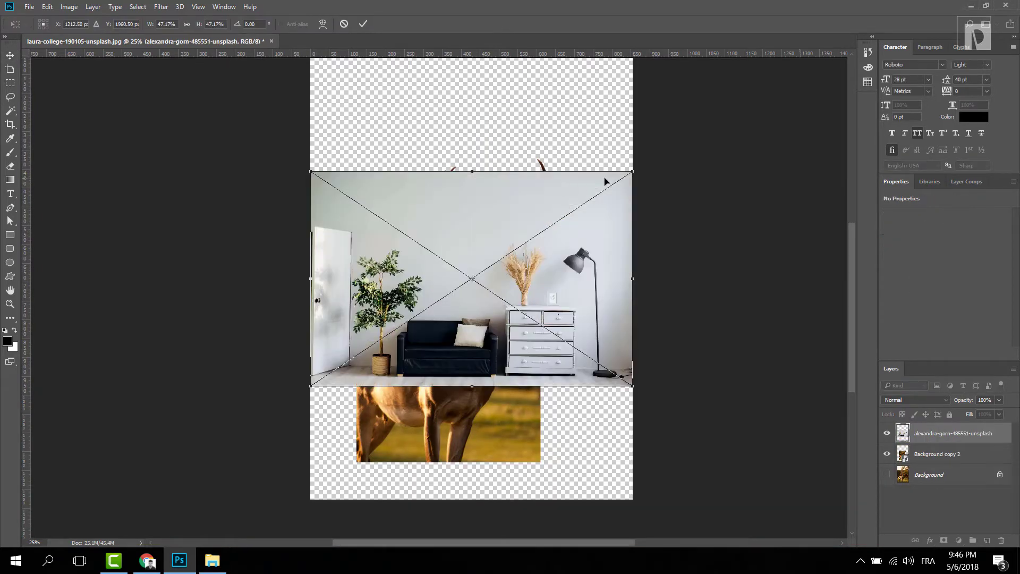
pyautogui.moveTo(633, 171); pyautogui.dragTo(611, 209)
pyautogui.press('Return')
# Crop the canvas outward on both sides to include the whole room photo, trimming the empty strip above it
pyautogui.hotkey('ctrl', '-')
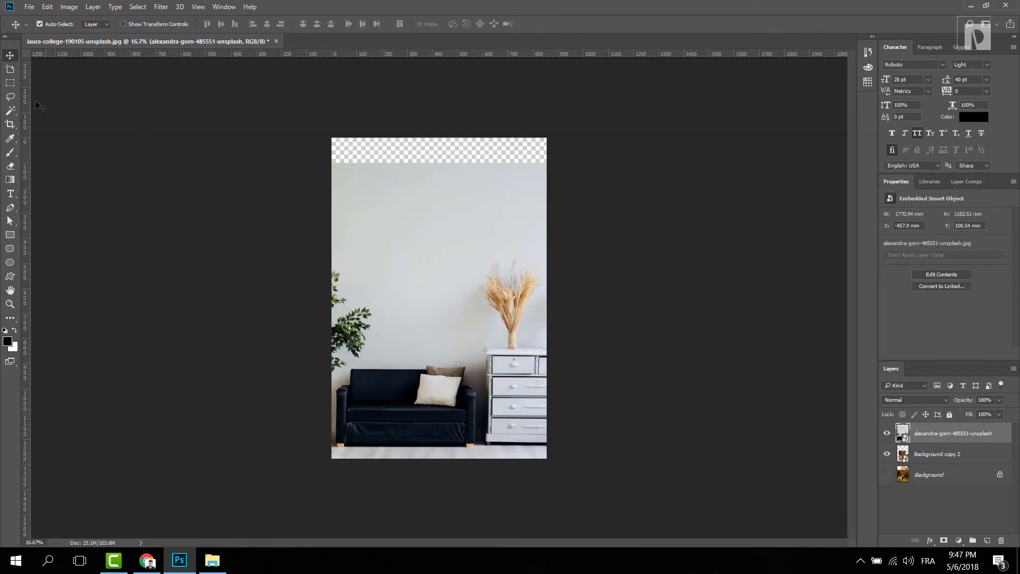
pyautogui.click(11, 124)
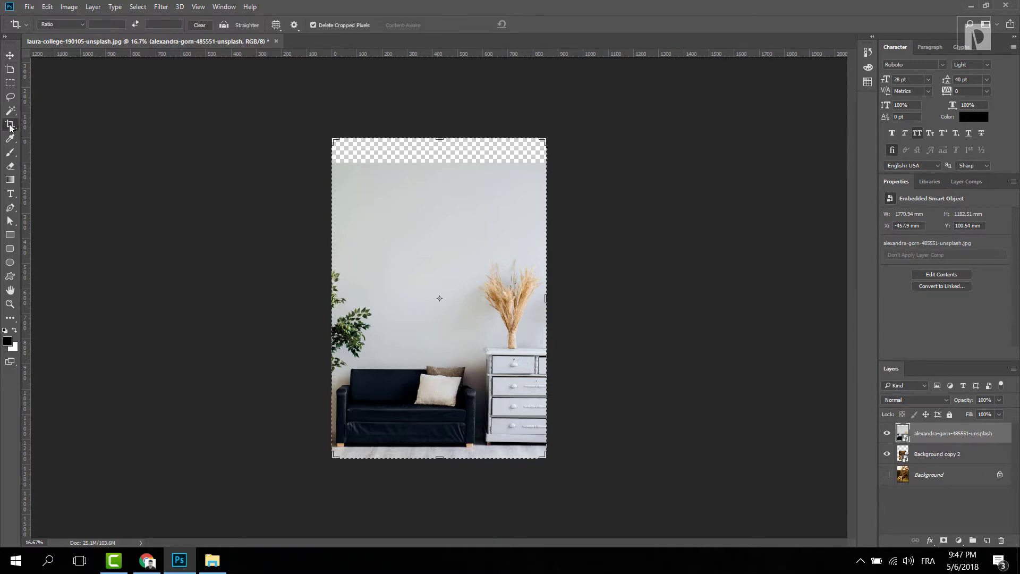
pyautogui.moveTo(547, 294); pyautogui.dragTo(660, 292)
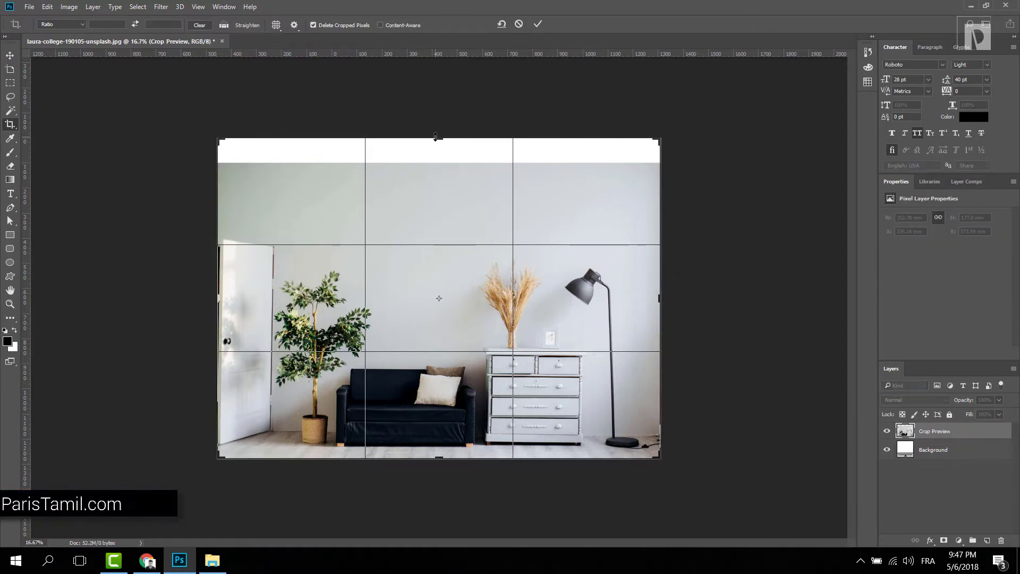
pyautogui.moveTo(435, 136); pyautogui.dragTo(435, 159)
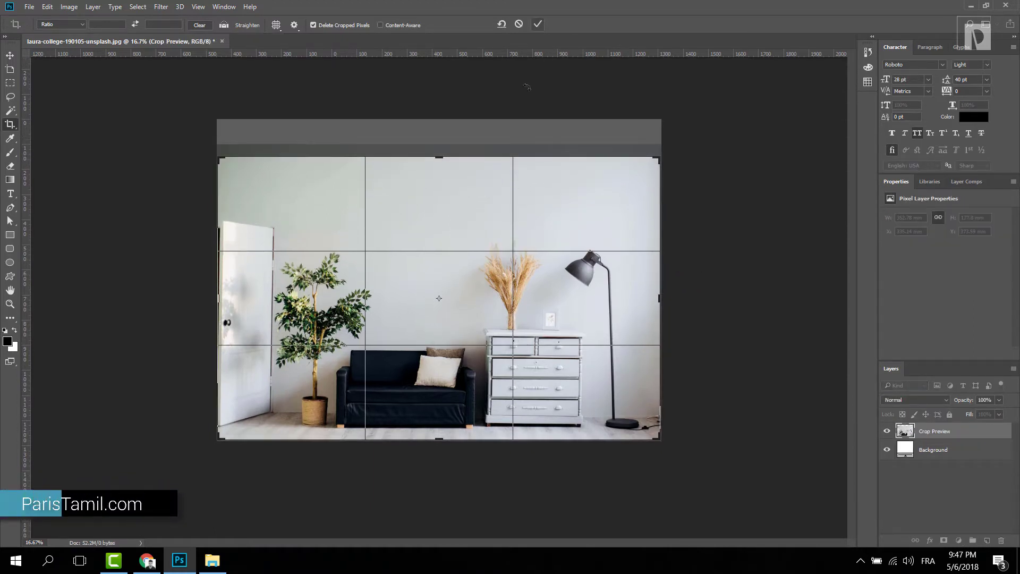
pyautogui.click(538, 24)
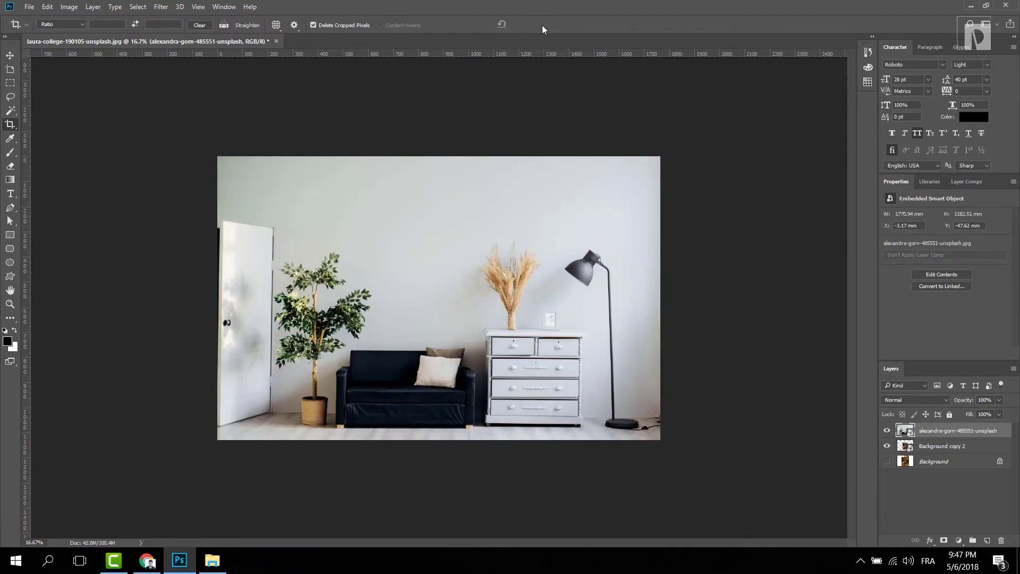
# Move the alexandra-gorn-485551-unsplash layer below the Background copy 2 smart object
pyautogui.press('ctrl')
pyautogui.hotkey('ctrl', '+')
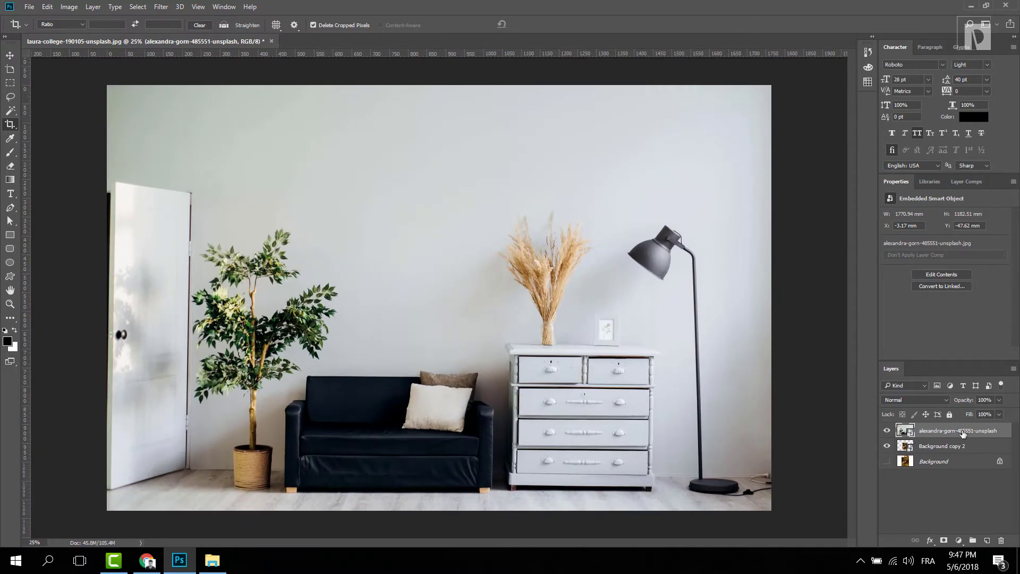
pyautogui.moveTo(963, 432); pyautogui.dragTo(962, 452)
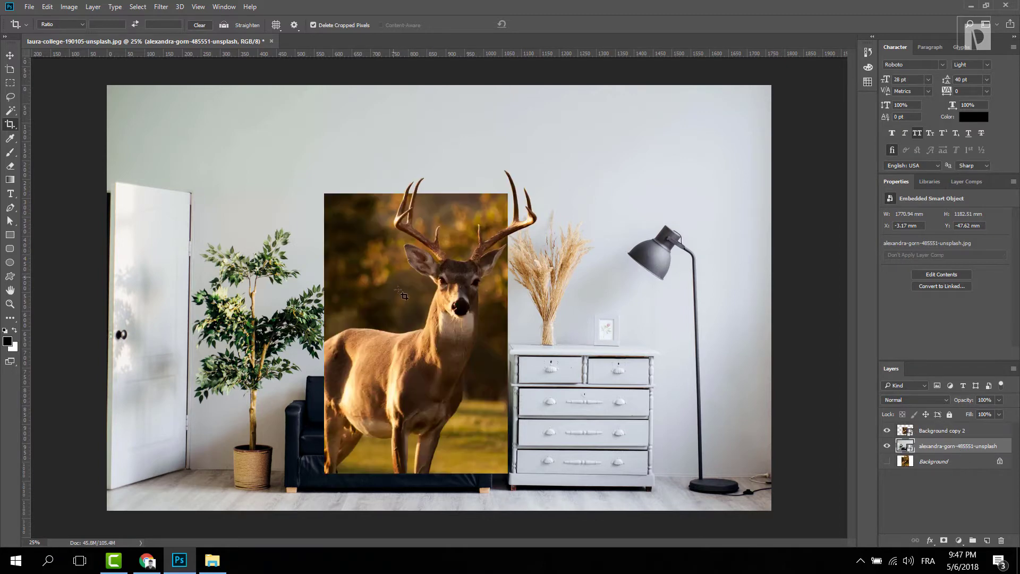
# Scale the deer smart object down to about 258 × 368 mm and position it on the wall above the sofa
pyautogui.click(10, 55)
pyautogui.keyDown('ctrl'); pyautogui.click(404, 318); pyautogui.keyUp('ctrl')
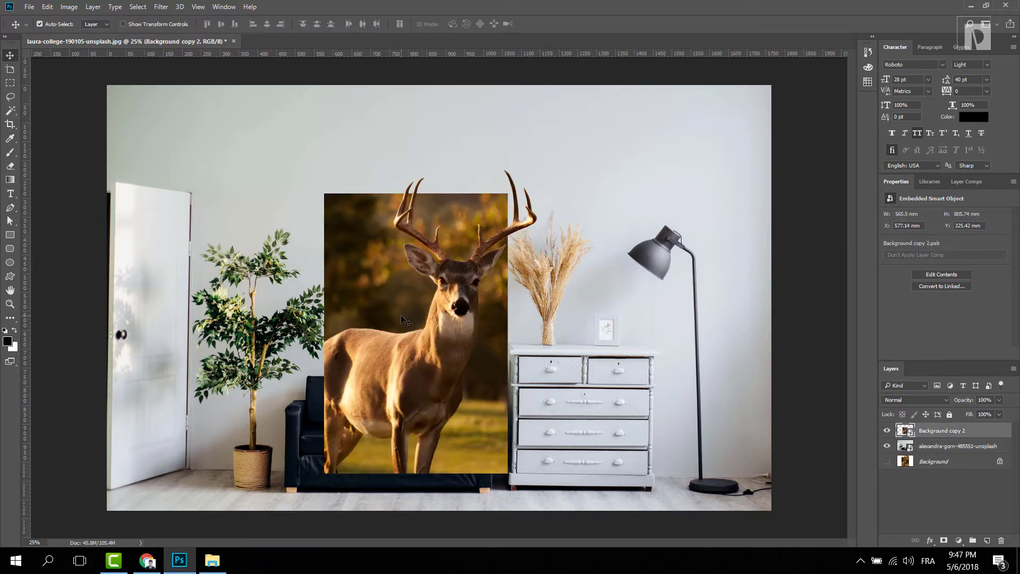
pyautogui.hotkey('ctrl', 't')
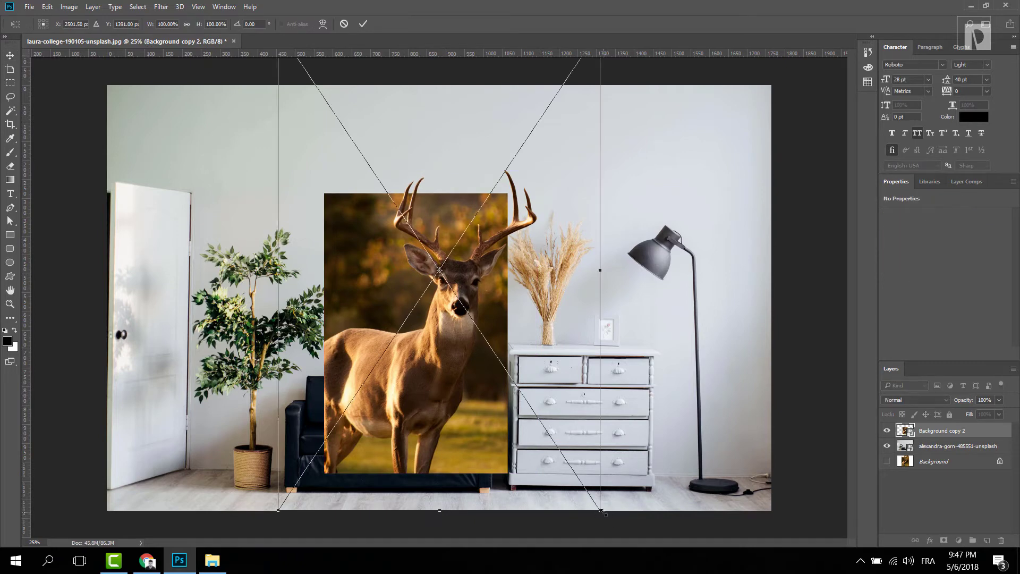
pyautogui.moveTo(603, 513); pyautogui.dragTo(494, 398)
pyautogui.moveTo(453, 344); pyautogui.dragTo(438, 278)
pyautogui.press('Return')
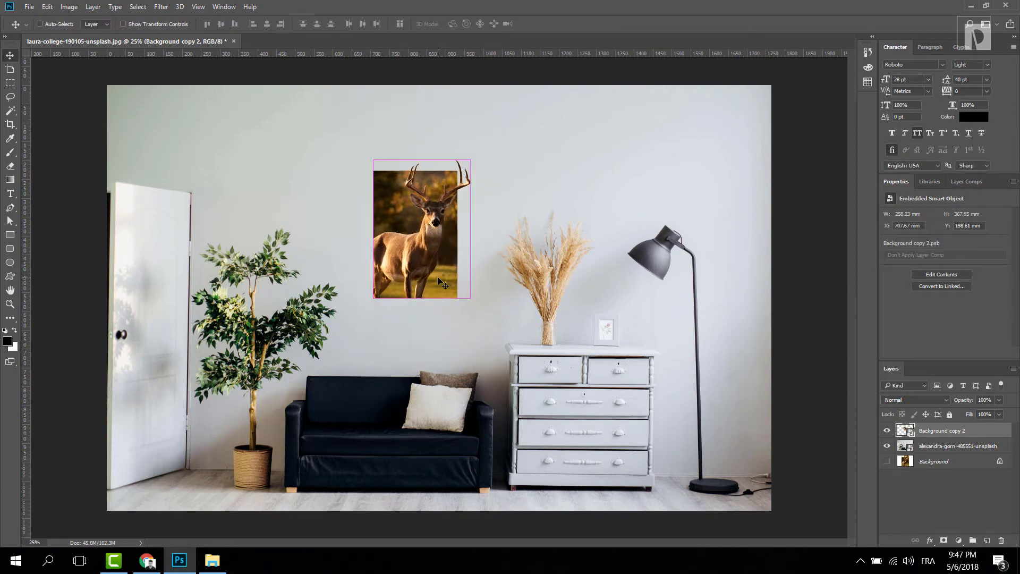
# Open the contents of the Background copy 2 smart object and duplicate its Rectangle 1 layer
pyautogui.hotkey('ctrl', '+')
pyautogui.hotkey('ctrl', '+')
pyautogui.scroll(3, 409, 303)
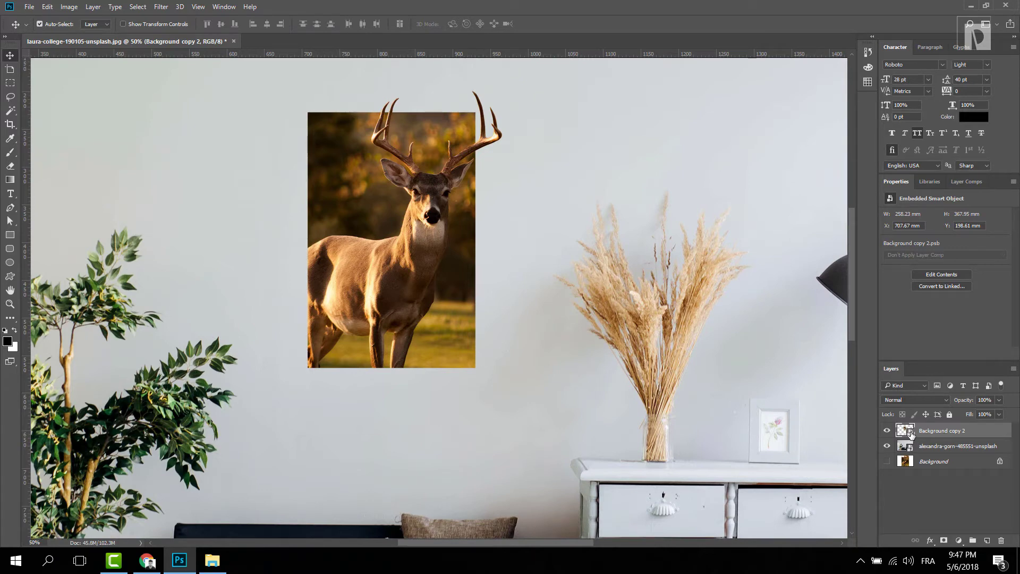
pyautogui.doubleClick(911, 433)
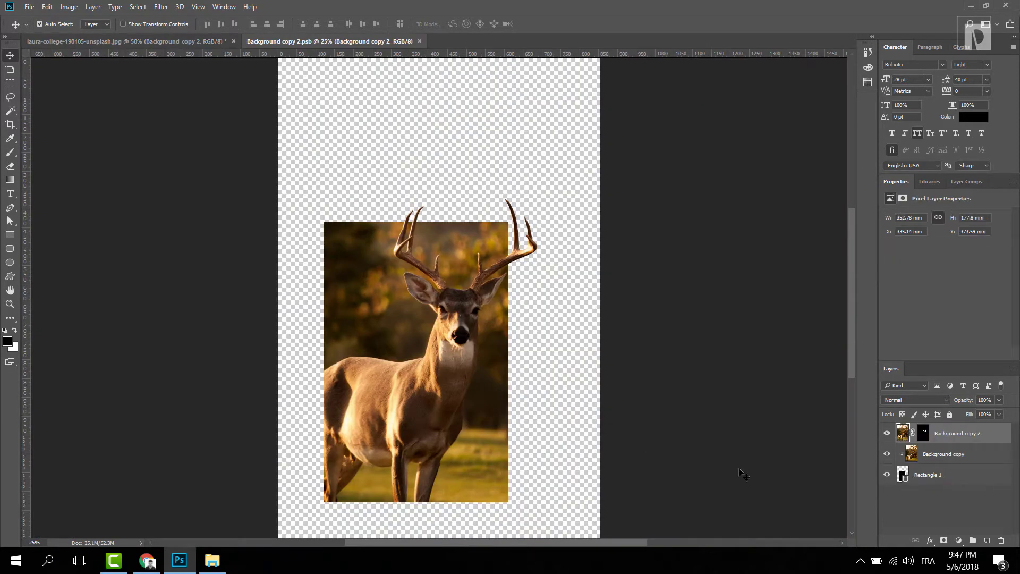
pyautogui.click(956, 462)
pyautogui.click(1002, 478)
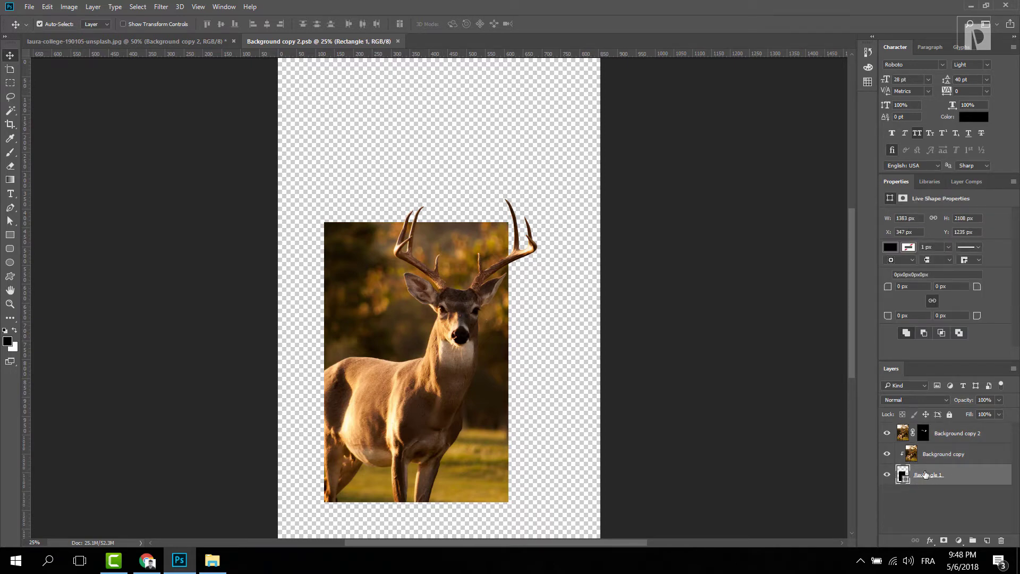
pyautogui.moveTo(955, 473); pyautogui.dragTo(987, 540)
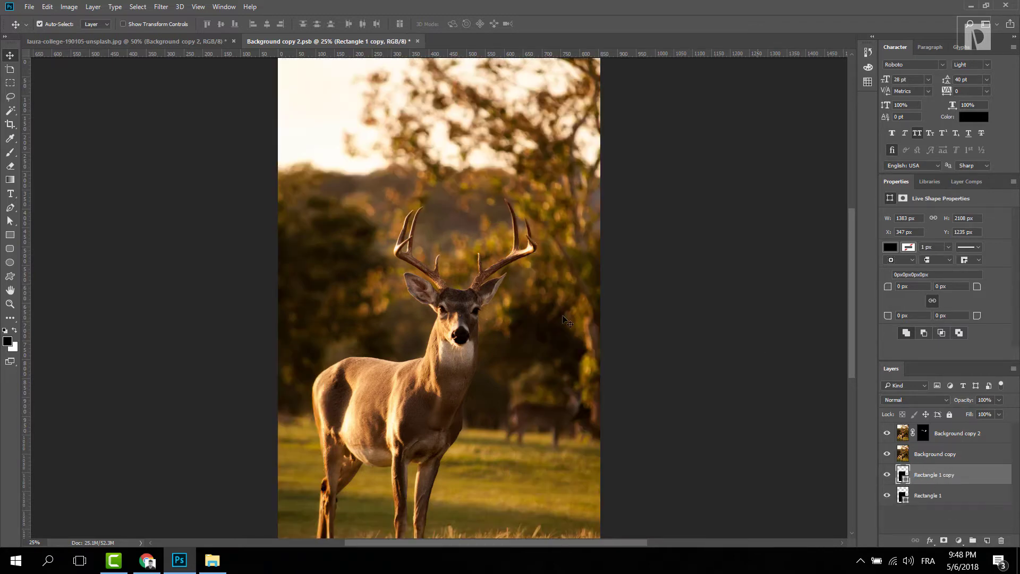
# Clip the Background copy layer to the Rectangle 1 copy layer with a clipping mask
pyautogui.click(951, 458)
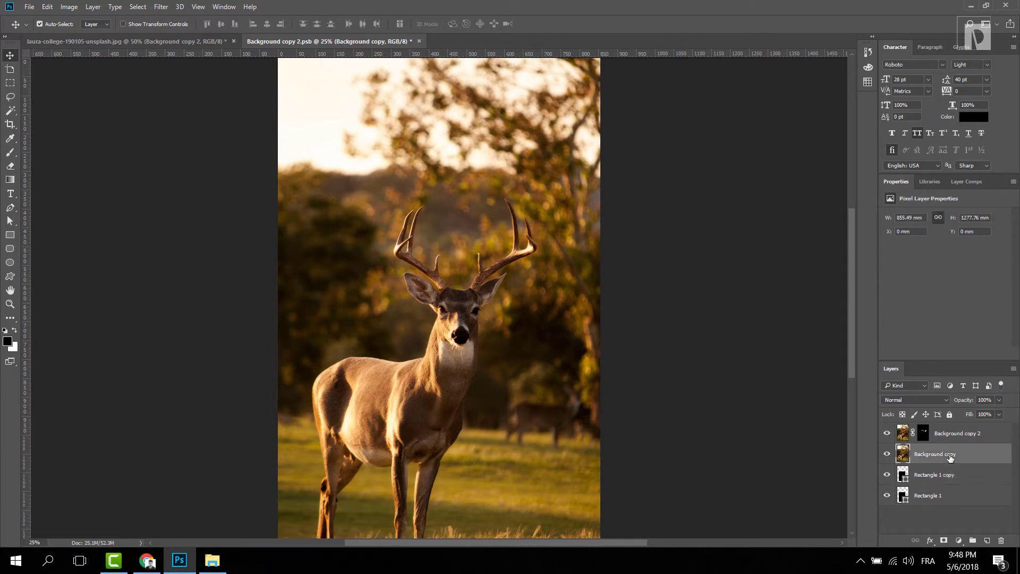
pyautogui.rightClick(951, 458)
pyautogui.click(744, 313)
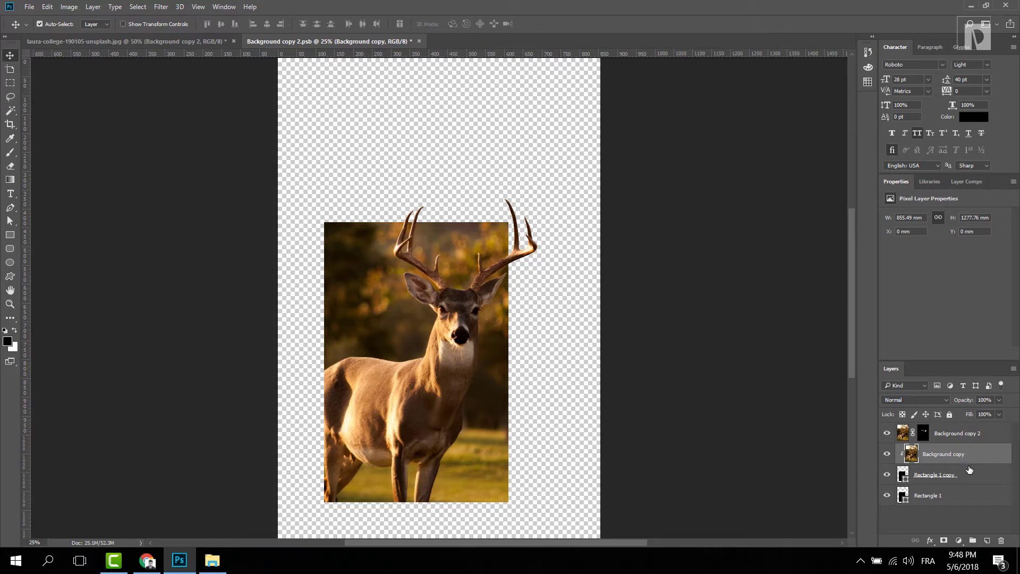
# Enlarge the lower Rectangle 1 shape about its center to about 1443 × 2174 px, forming a thin black frame around the photo
pyautogui.click(948, 496)
pyautogui.press('ctrl')
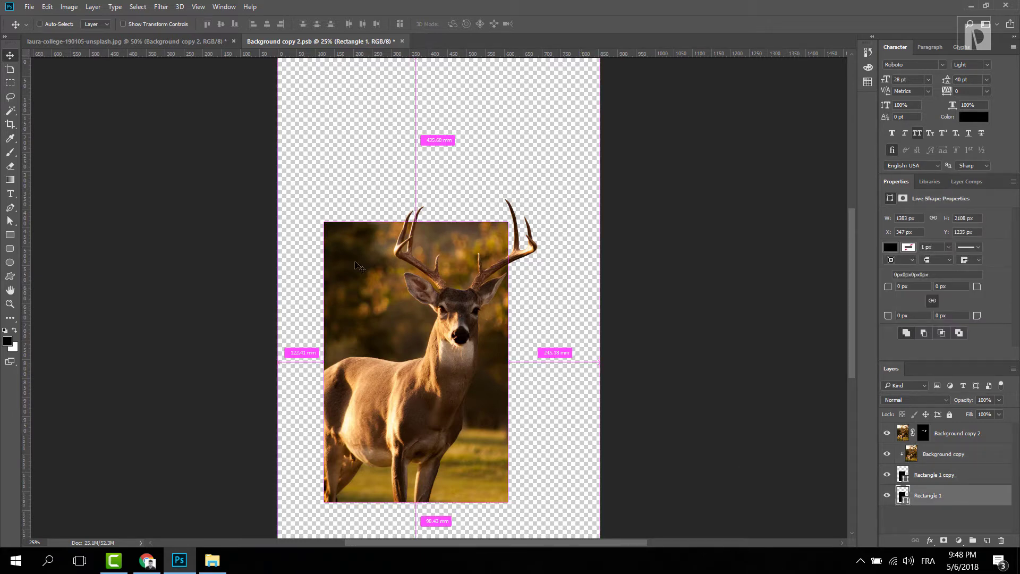
pyautogui.hotkey('ctrl', 't')
pyautogui.hotkey('ctrl', '+')
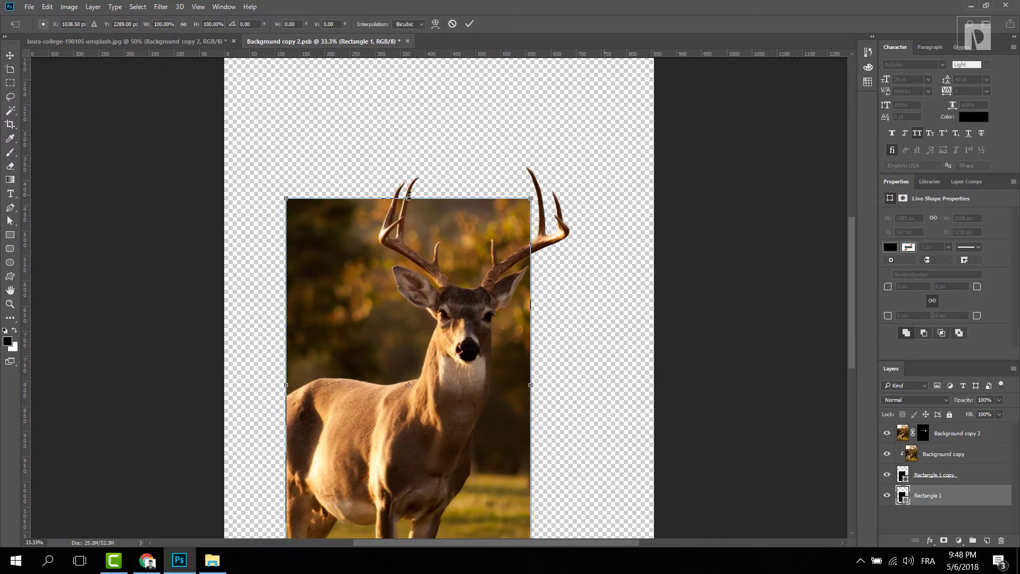
pyautogui.moveTo(408, 196); pyautogui.dragTo(408, 116)
pyautogui.press('Return')
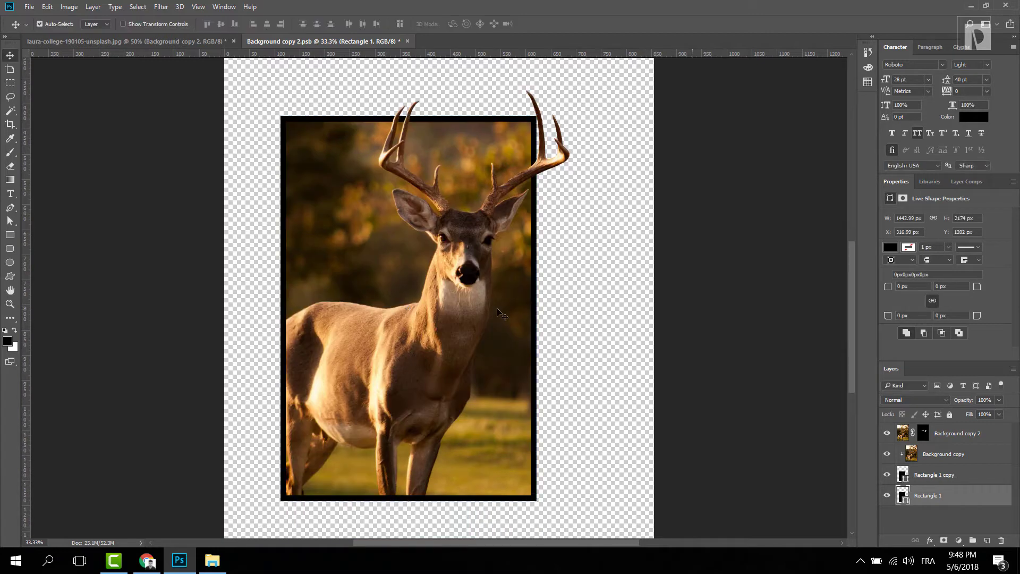
# Save and close the smart object's contents to update the framed deer picture in the room scene
pyautogui.hotkey('ctrl', 's')
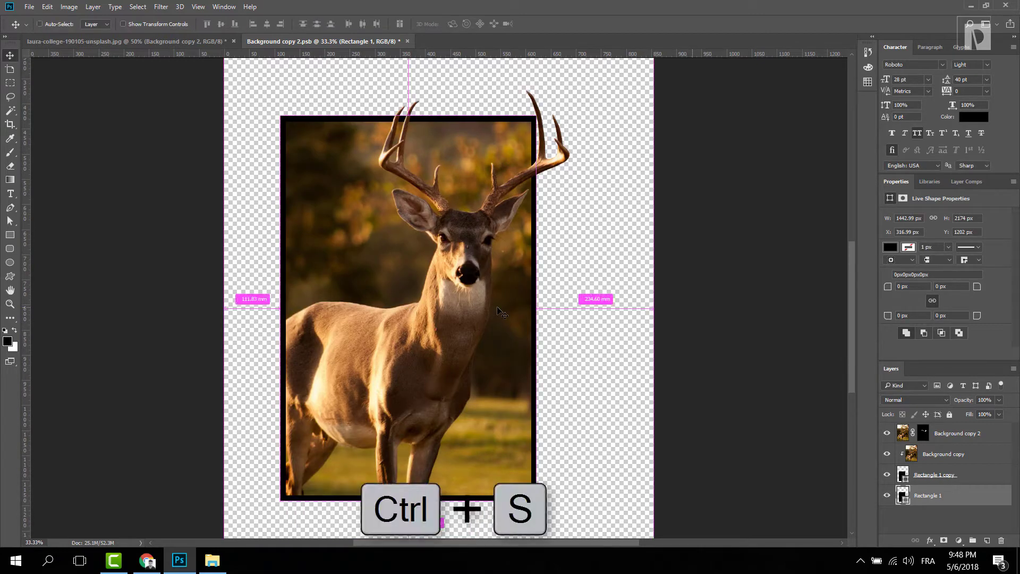
pyautogui.hotkey('ctrl', 'w')
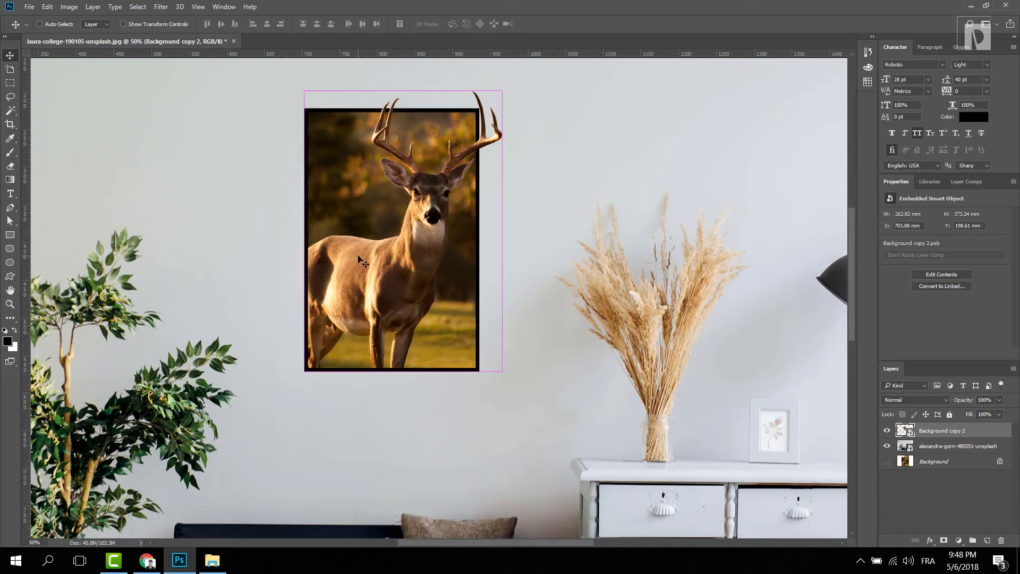
pyautogui.hotkey('ctrl', '-')
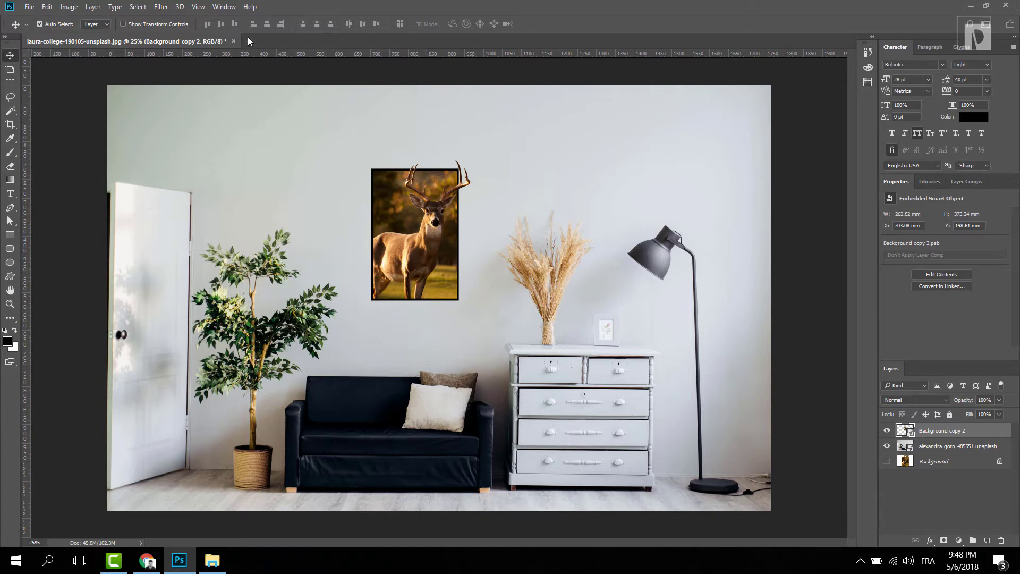
# Create a 1920 × 1080 px document at 72 ppi with a white background and place og.png from the _support folder in it
pyautogui.hotkey('ctrl', 'n')
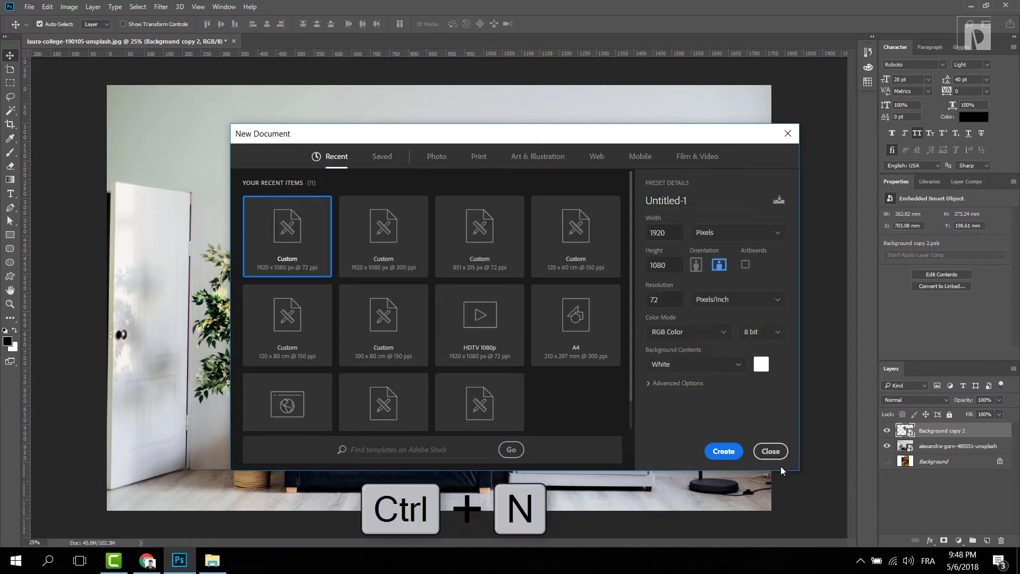
pyautogui.click(725, 453)
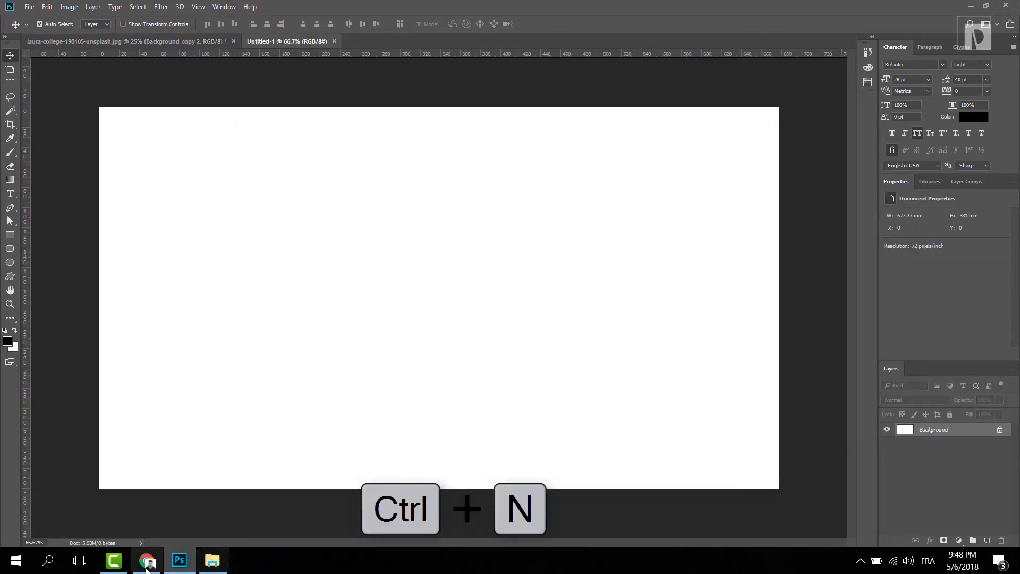
pyautogui.click(227, 565)
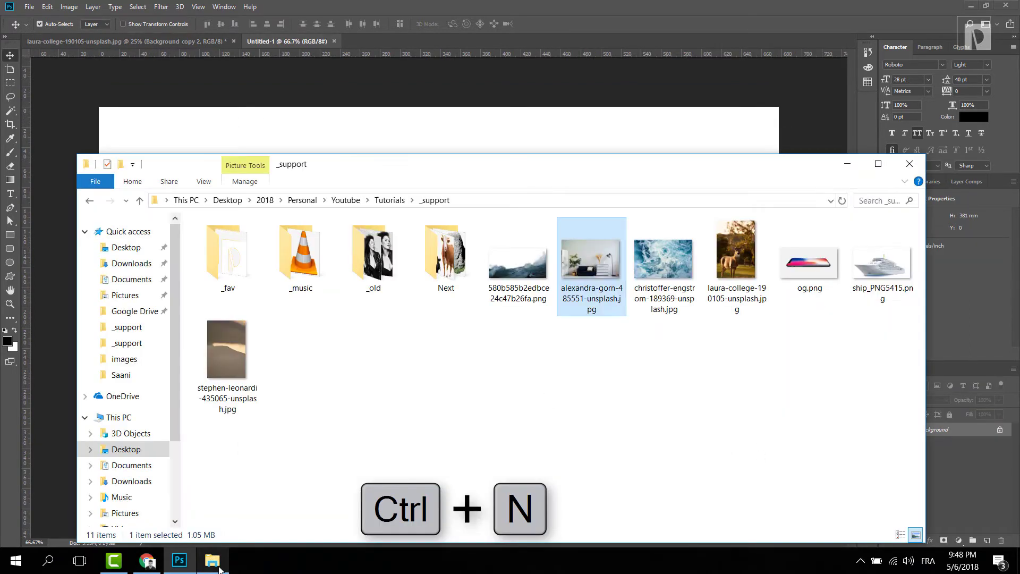
pyautogui.click(816, 280)
pyautogui.moveTo(817, 279); pyautogui.dragTo(567, 141)
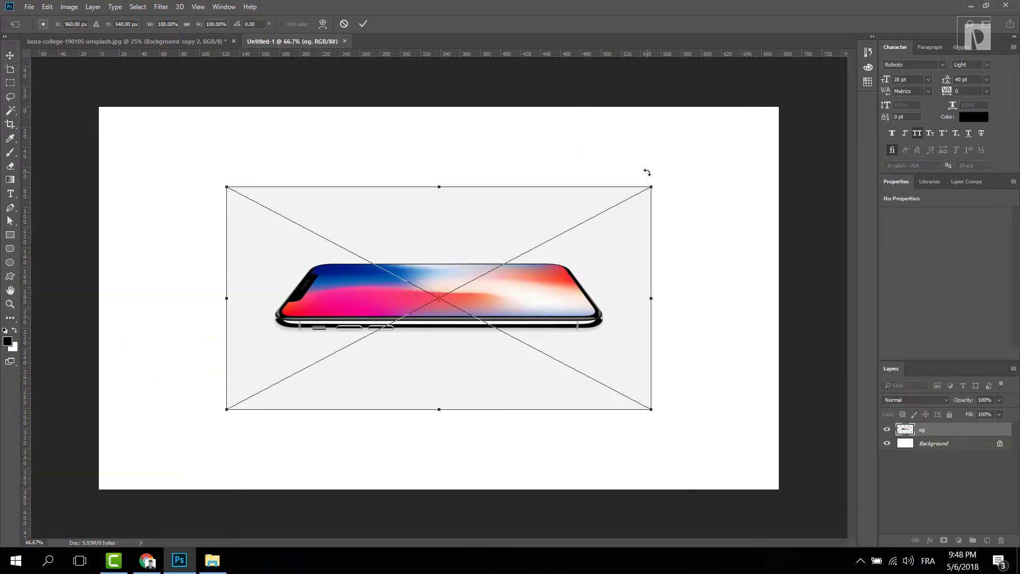
# Enlarge the phone image about its center to about 146% and move it down to a Y position of about 46 mm
pyautogui.moveTo(660, 180); pyautogui.dragTo(722, 166)
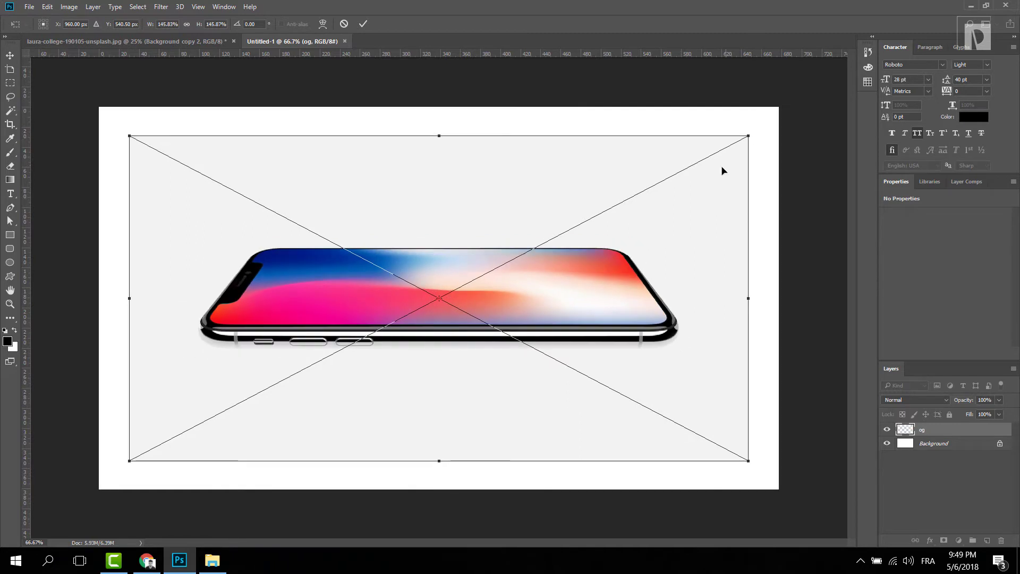
pyautogui.press('Return')
pyautogui.hotkey('ctrl', '+')
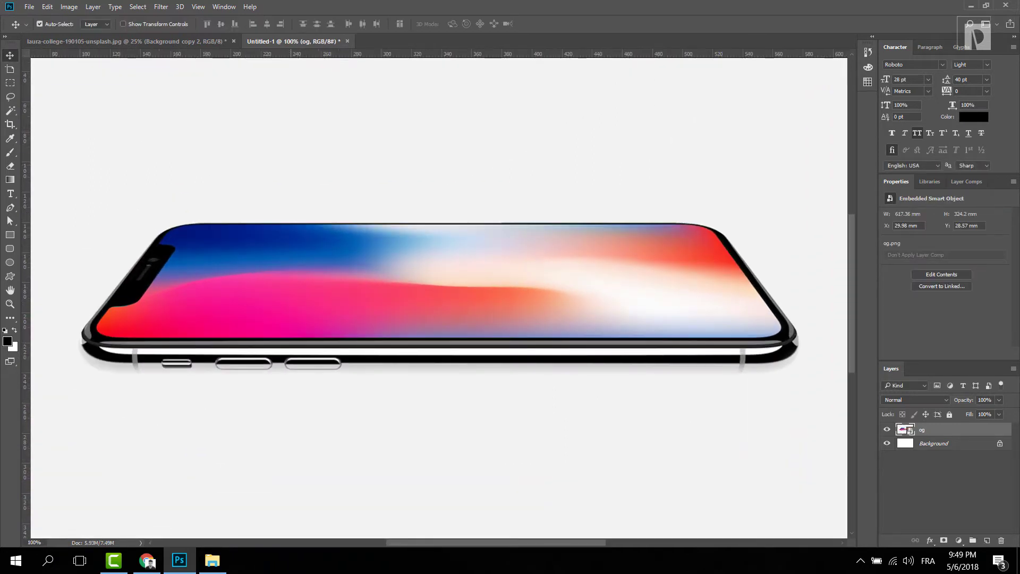
pyautogui.moveTo(467, 285); pyautogui.dragTo(458, 311)
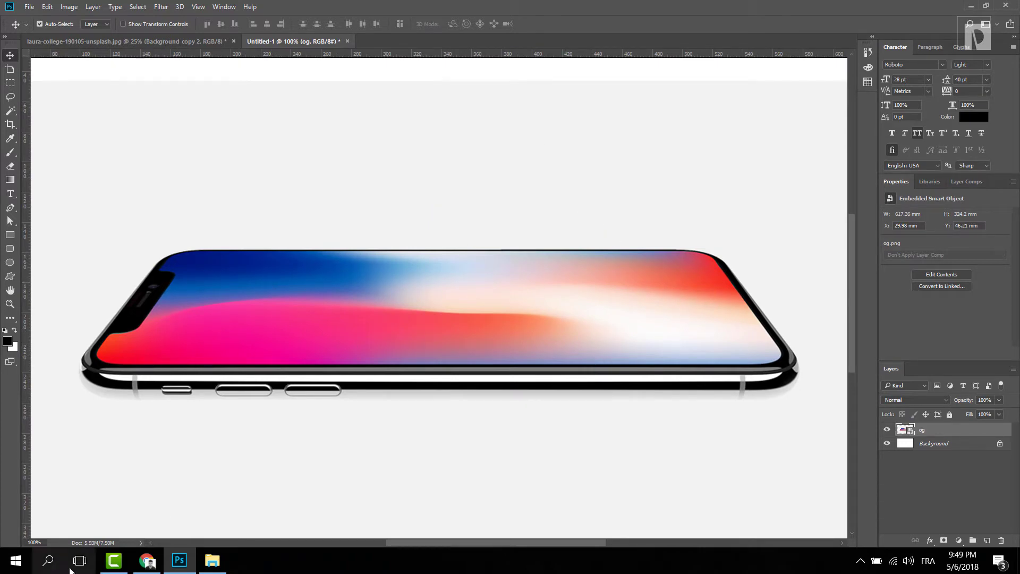
# Place the blue sea-foam photo from the _support folder above the phone image
pyautogui.click(212, 560)
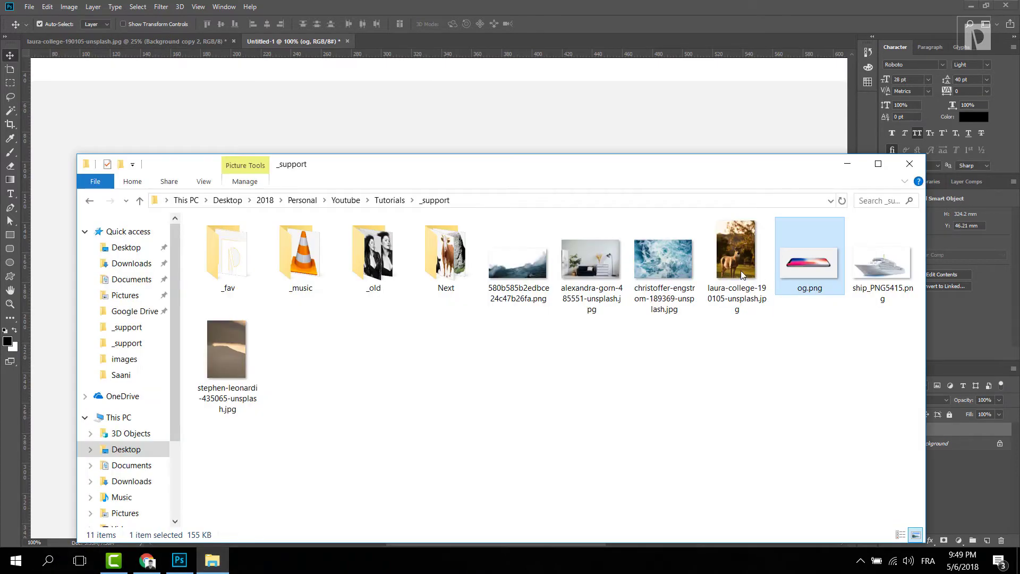
pyautogui.click(664, 263)
pyautogui.moveTo(660, 249); pyautogui.dragTo(540, 146)
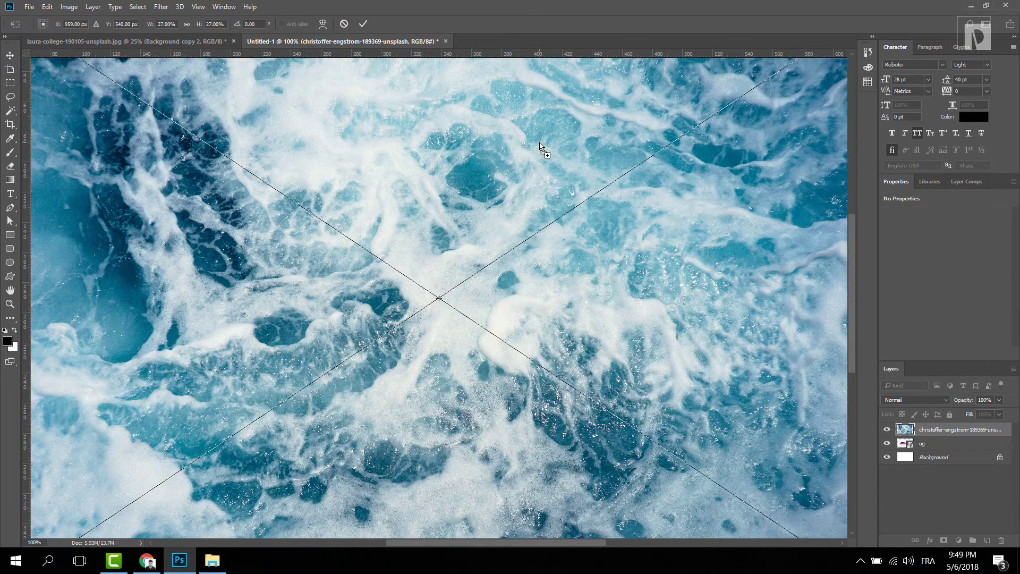
pyautogui.hotkey('ctrl', '-')
pyautogui.hotkey('ctrl', '-')
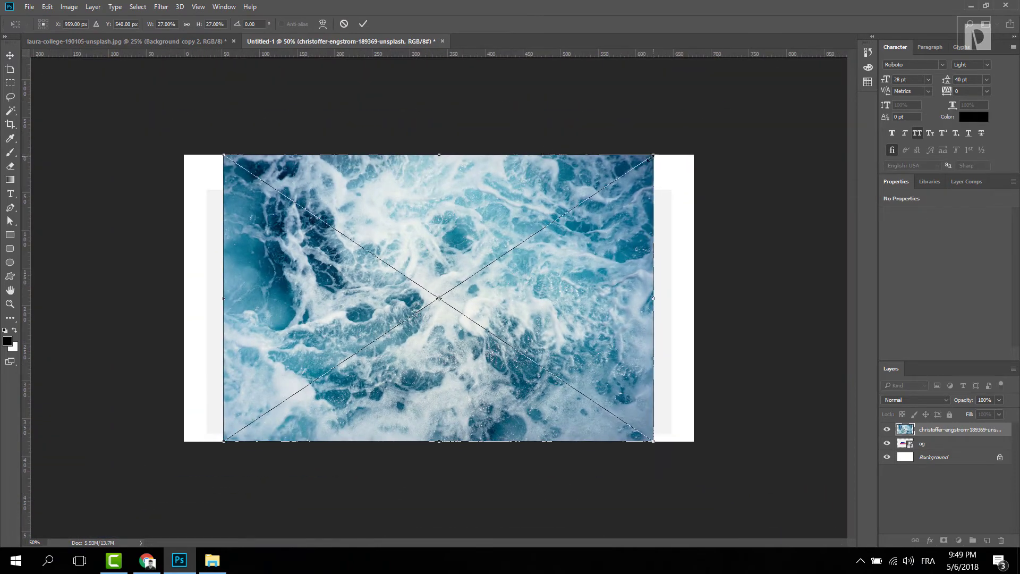
# Scale the sea photo about its center to about 25.2% and lower its layer opacity to 61%
pyautogui.moveTo(653, 155)
pyautogui.mouseDown()
pyautogui.moveTo(604, 187)
pyautogui.moveTo(630, 158)
pyautogui.moveTo(640, 165)
pyautogui.mouseUp()
pyautogui.moveTo(254, 238); pyautogui.dragTo(371, 238)
pyautogui.moveTo(402, 305); pyautogui.dragTo(293, 304)
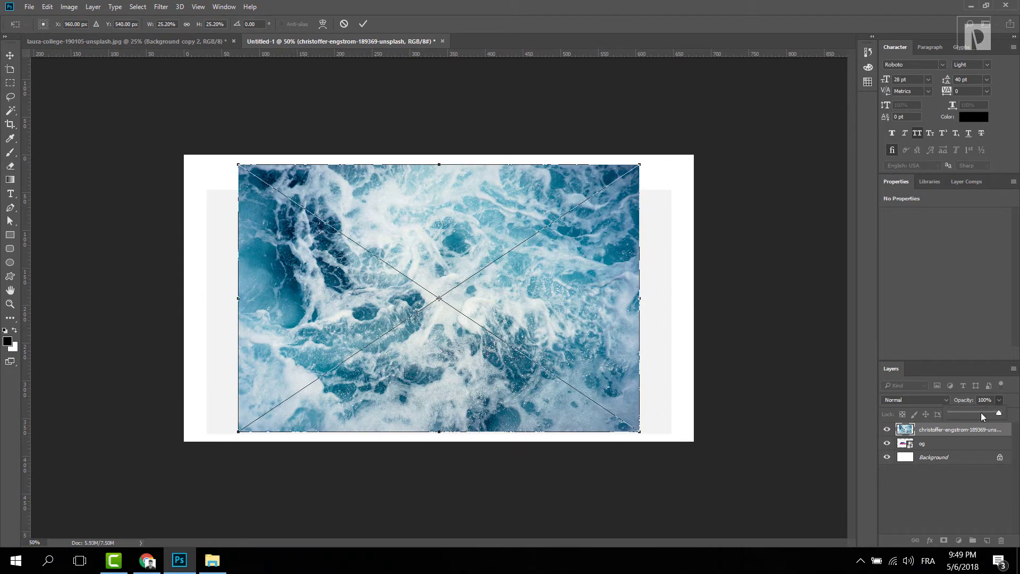
pyautogui.click(980, 412)
pyautogui.hotkey('ctrl', '+')
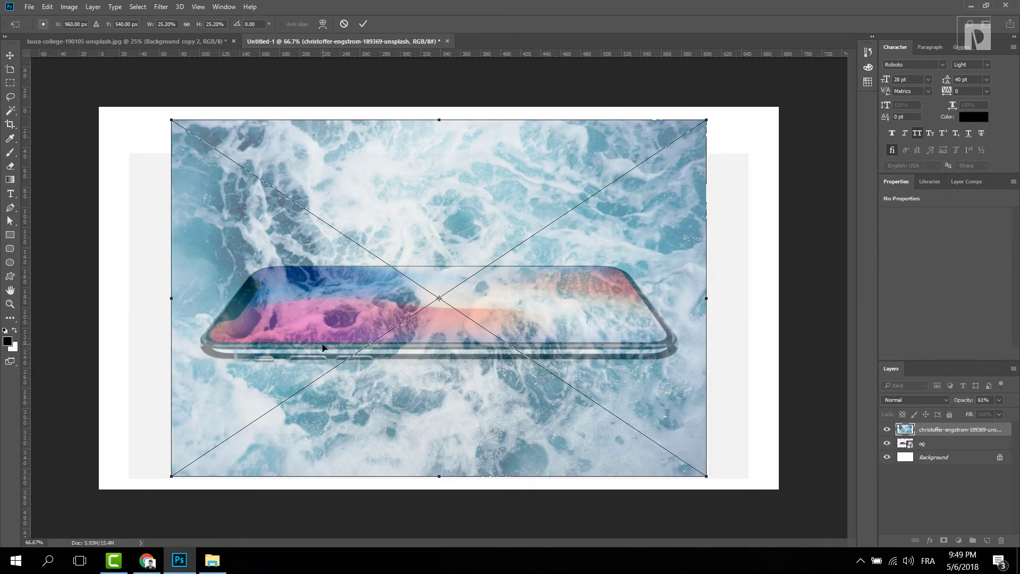
# Distort the sea photo into a flattened trapezoid matching the phone's perspective, about 646 × 192 mm, extending beyond the phone on all sides
pyautogui.click(46, 7)
pyautogui.moveTo(101, 295)
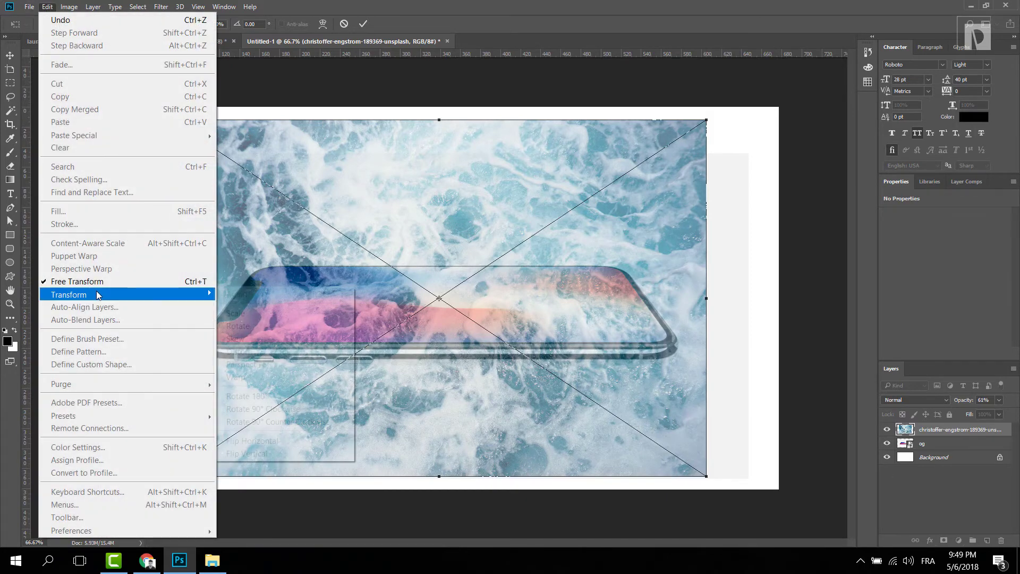
pyautogui.click(266, 352)
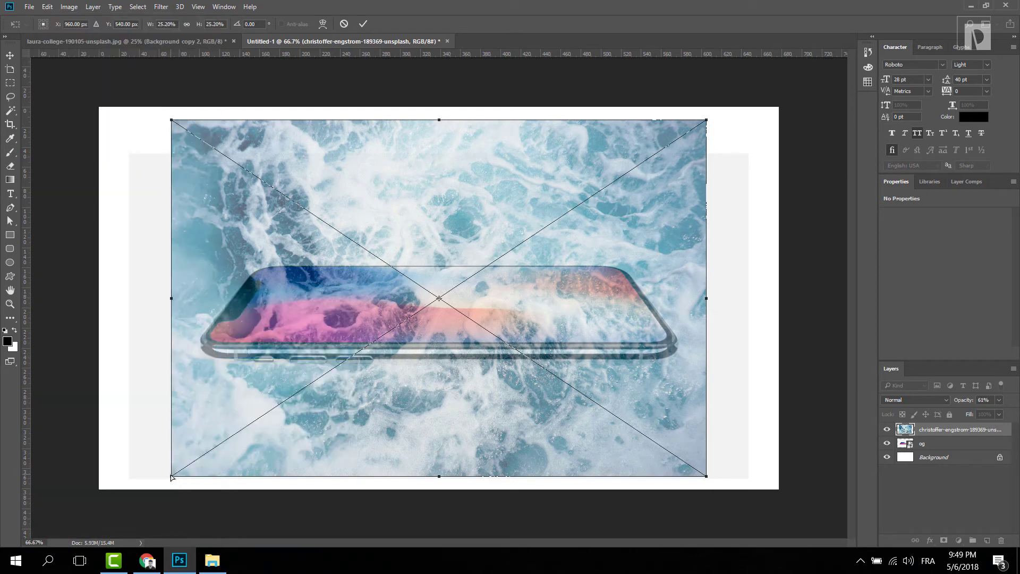
pyautogui.moveTo(171, 476); pyautogui.dragTo(93, 476)
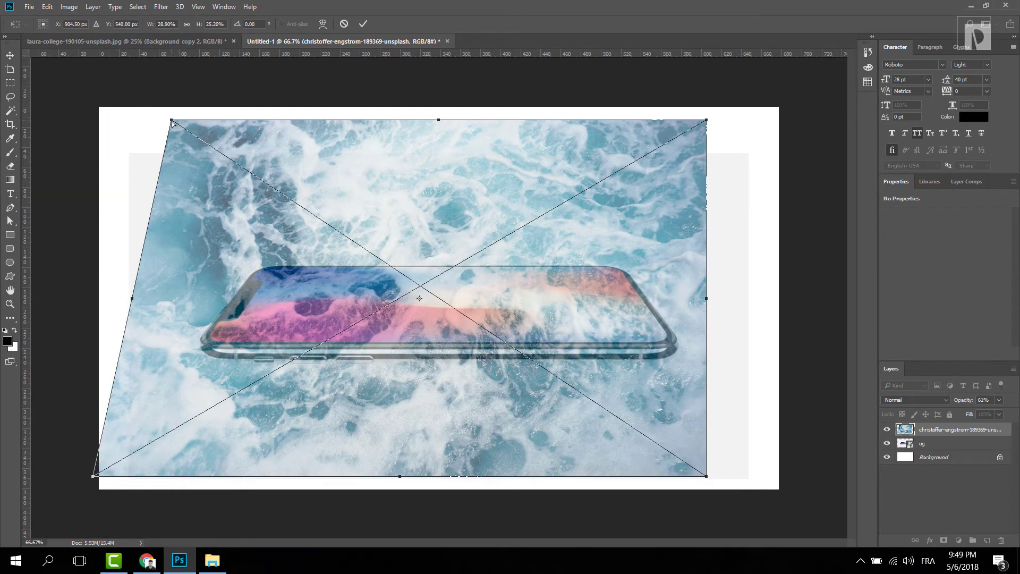
pyautogui.moveTo(172, 121); pyautogui.dragTo(304, 120)
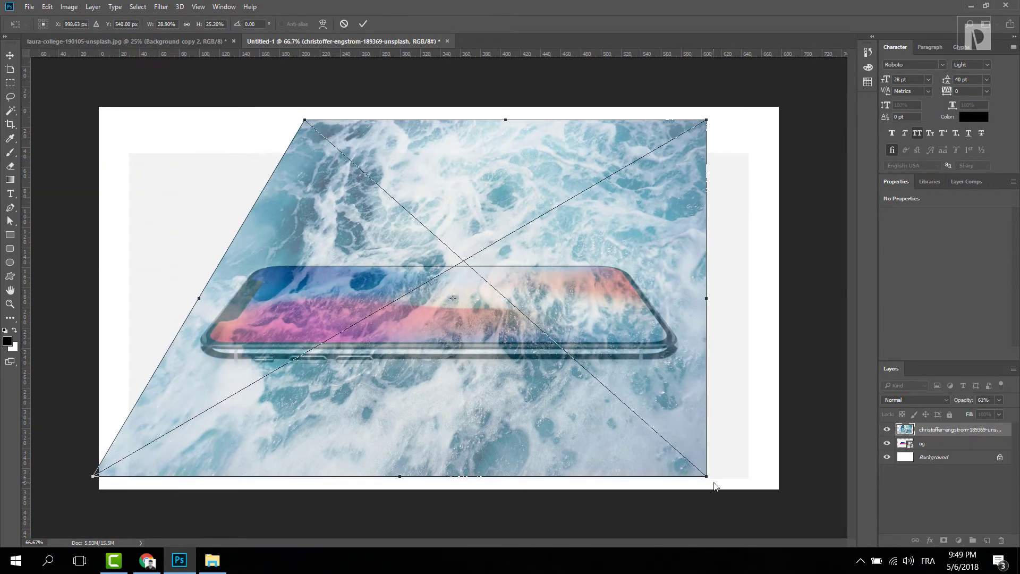
pyautogui.moveTo(708, 479); pyautogui.dragTo(753, 477)
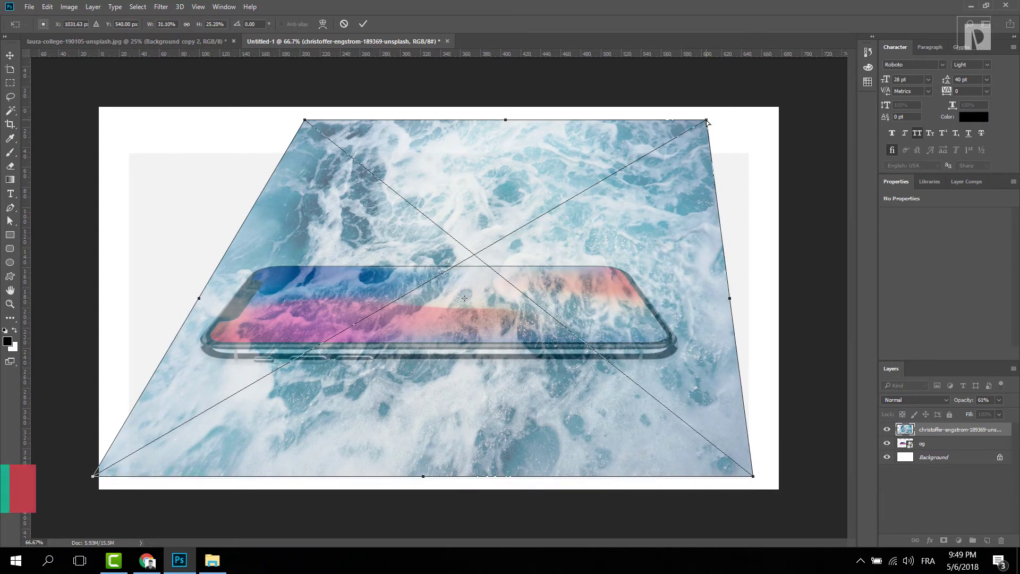
pyautogui.moveTo(707, 121); pyautogui.dragTo(588, 121)
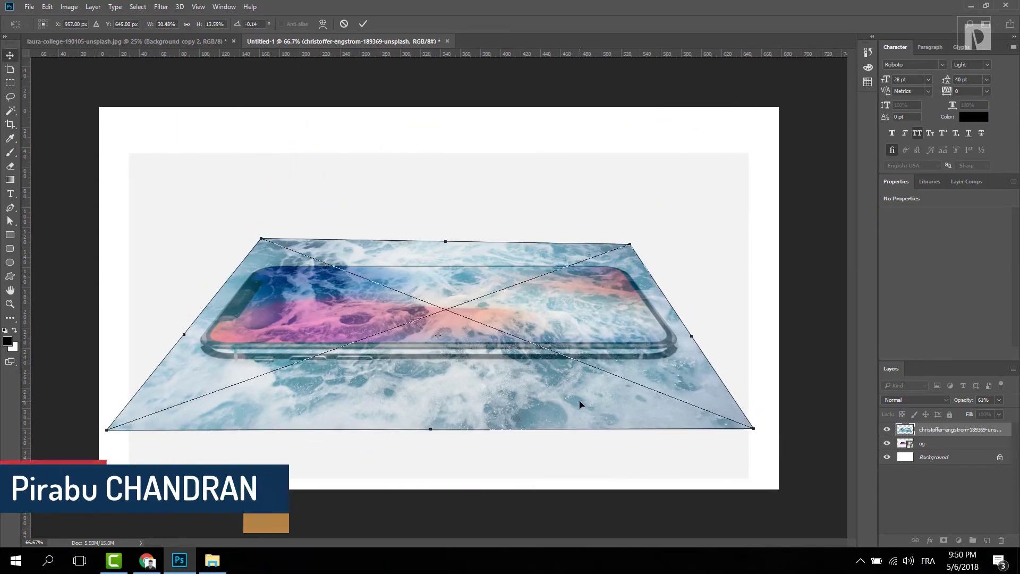
pyautogui.press('Return')
# Trace the phone's display area with the Pen tool, following the rounded corners and the notch, and convert the closed path into a selection
pyautogui.hotkey('ctrl', '+')
pyautogui.hotkey('ctrl', '+')
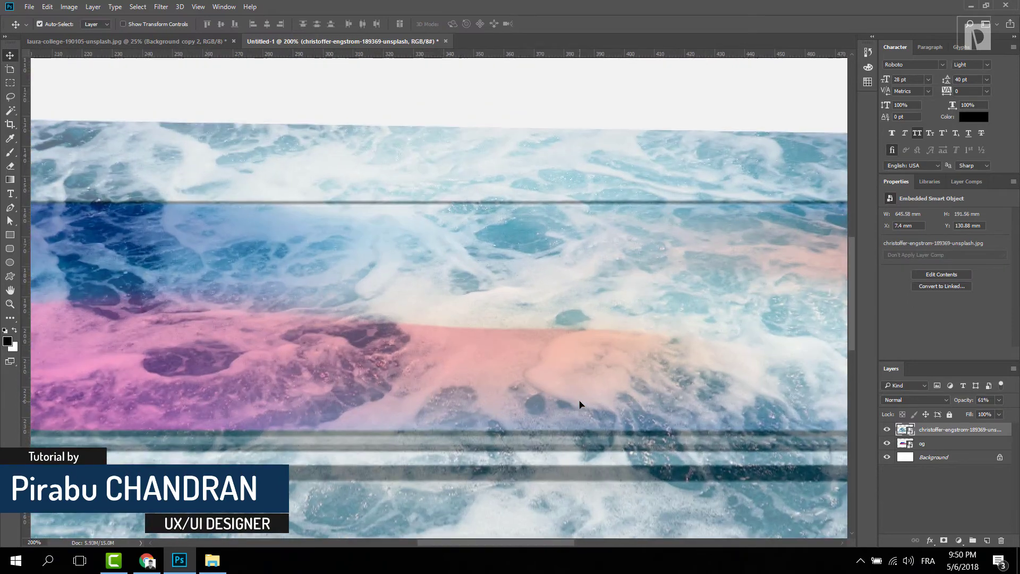
pyautogui.moveTo(399, 314); pyautogui.dragTo(615, 371)
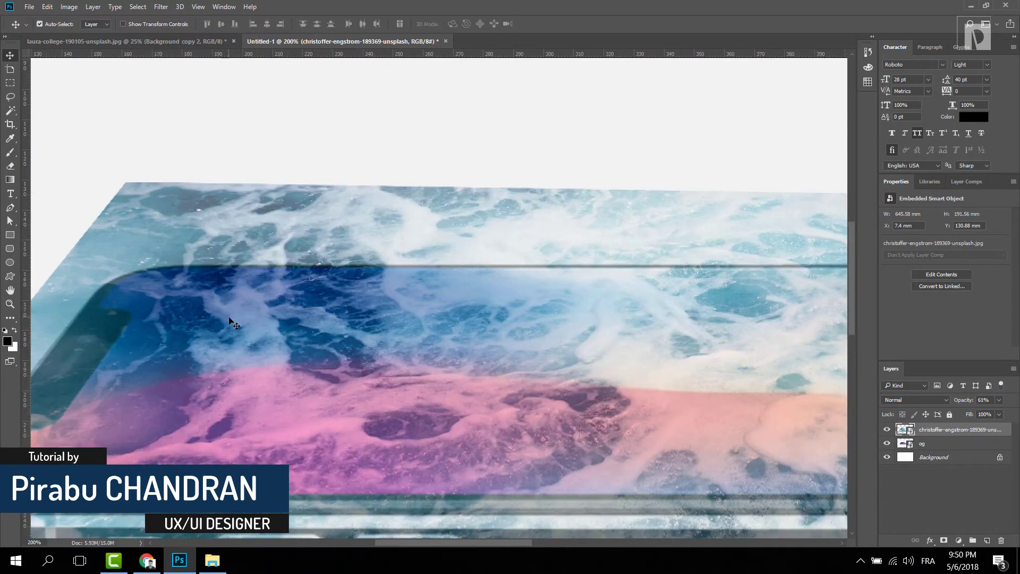
pyautogui.moveTo(220, 318); pyautogui.dragTo(384, 232)
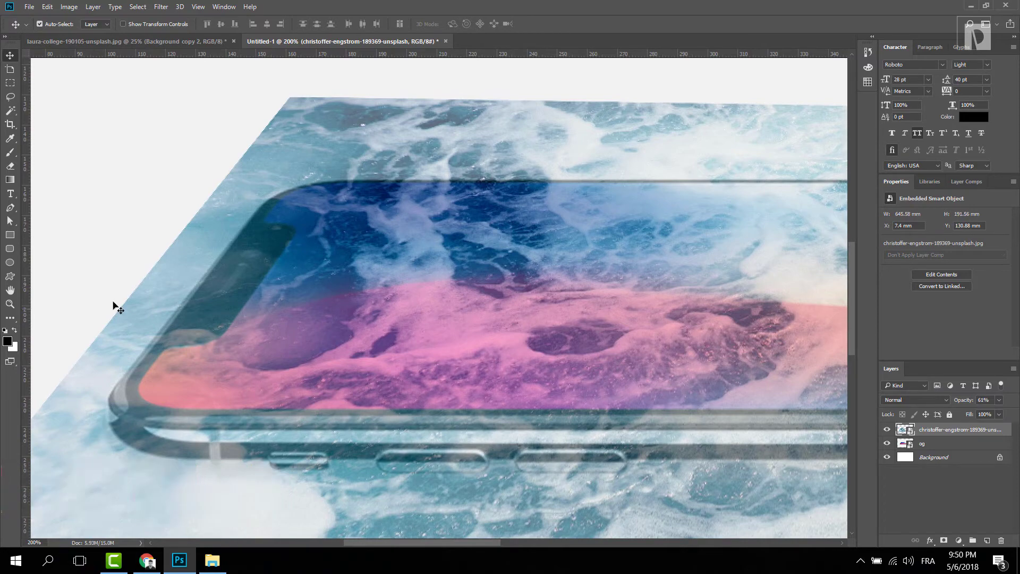
pyautogui.scroll(2, 196, 295)
pyautogui.scroll(2, 204, 298)
pyautogui.scroll(2, 306, 334)
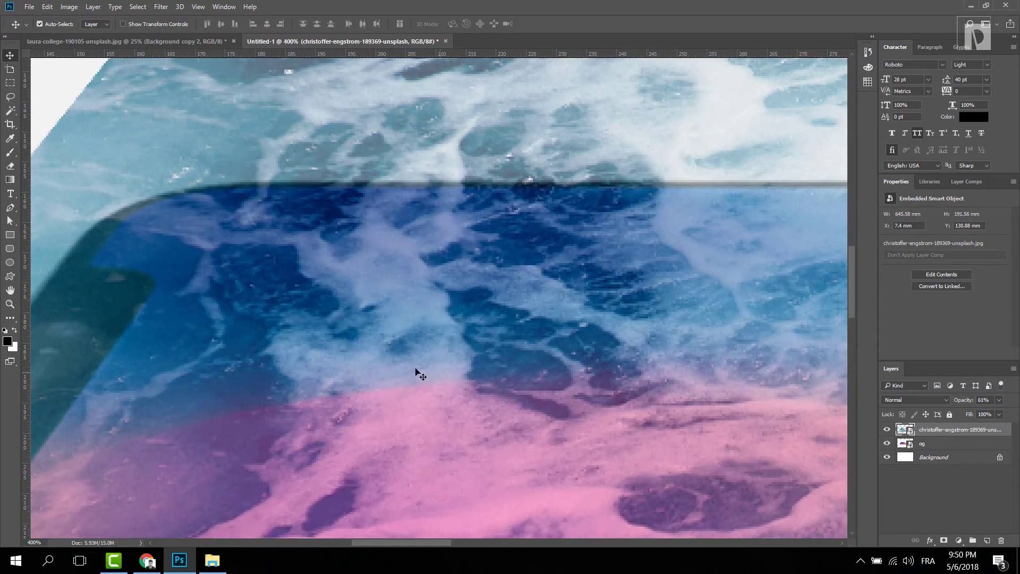
pyautogui.moveTo(416, 372); pyautogui.dragTo(615, 393)
pyautogui.press('p')
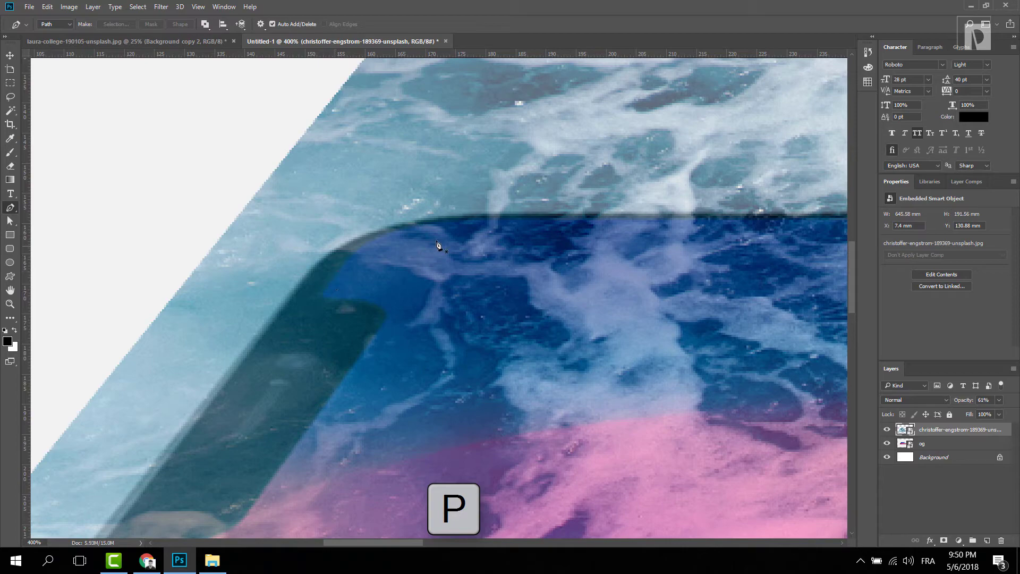
pyautogui.scroll(-3, 490, 232)
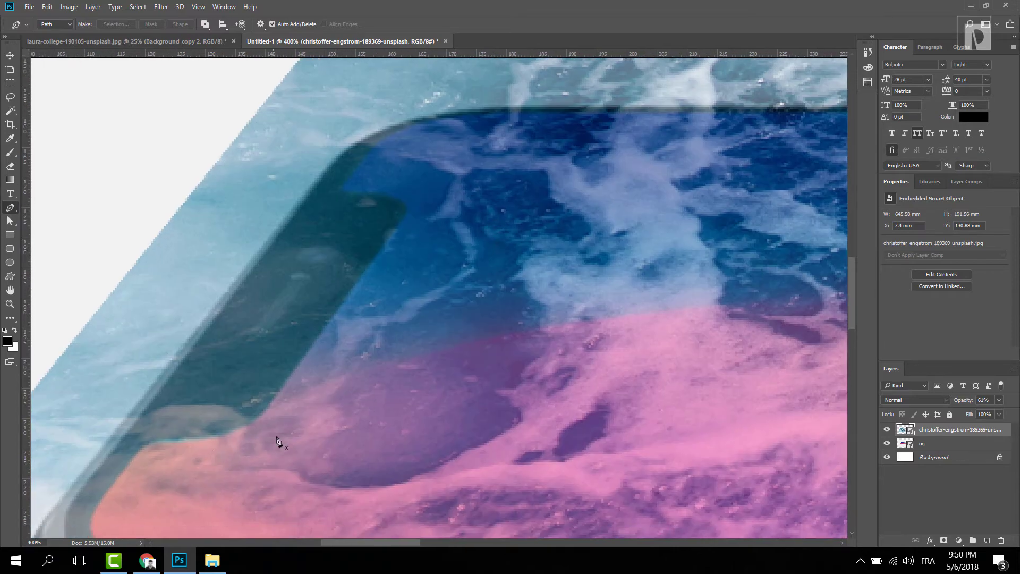
pyautogui.scroll(3, 287, 431)
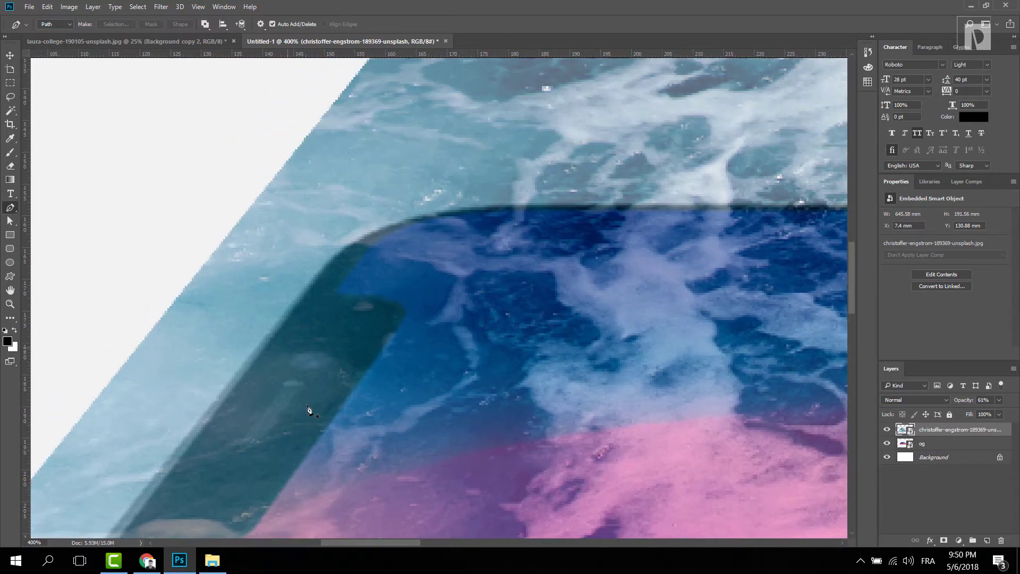
pyautogui.scroll(2, 308, 409)
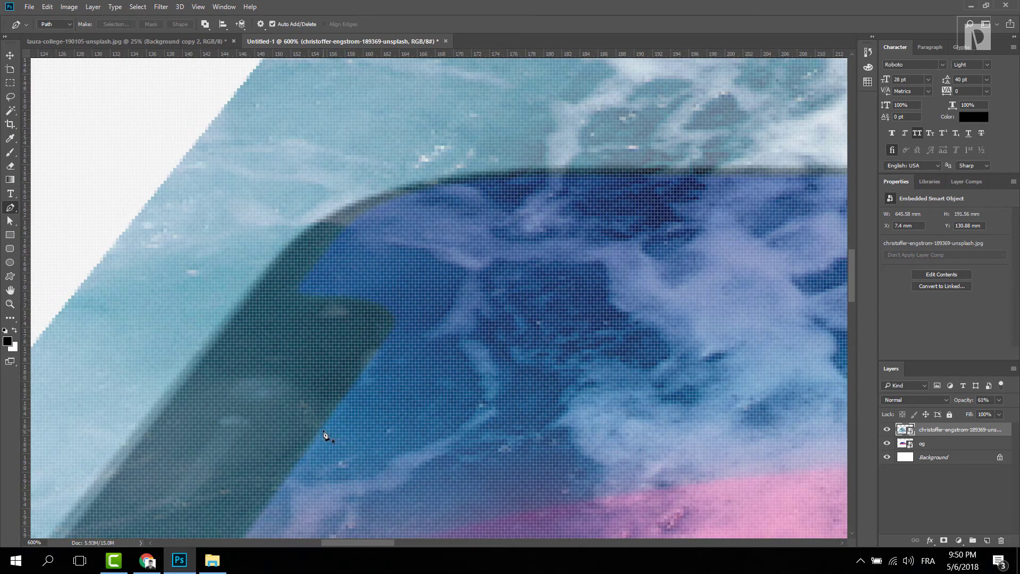
pyautogui.scroll(-1, 325, 434)
pyautogui.hscroll(10, 808, 199)
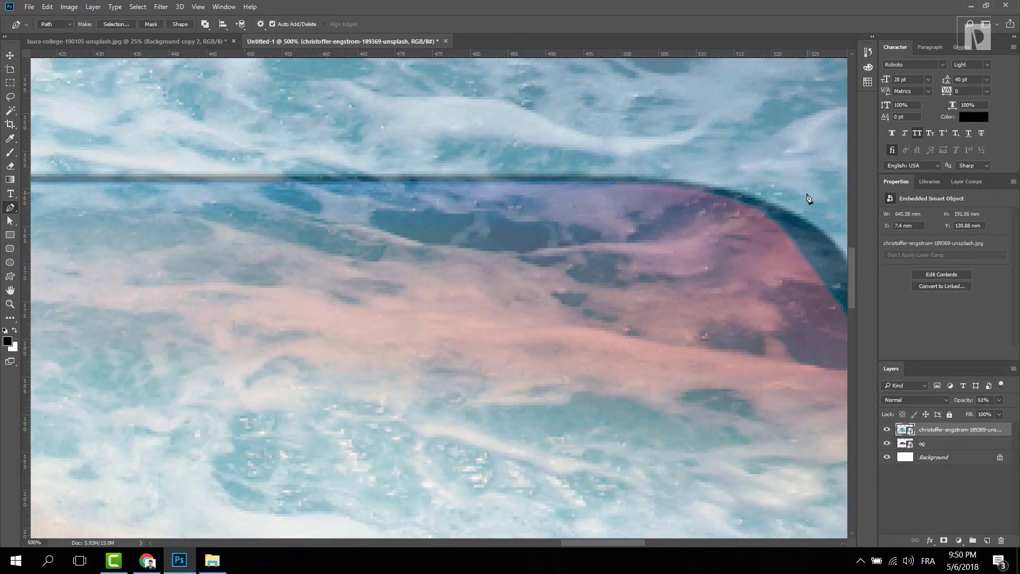
pyautogui.scroll(-10, 597, 464)
pyautogui.hscroll(-15, 644, 388)
pyautogui.scroll(1, 463, 361)
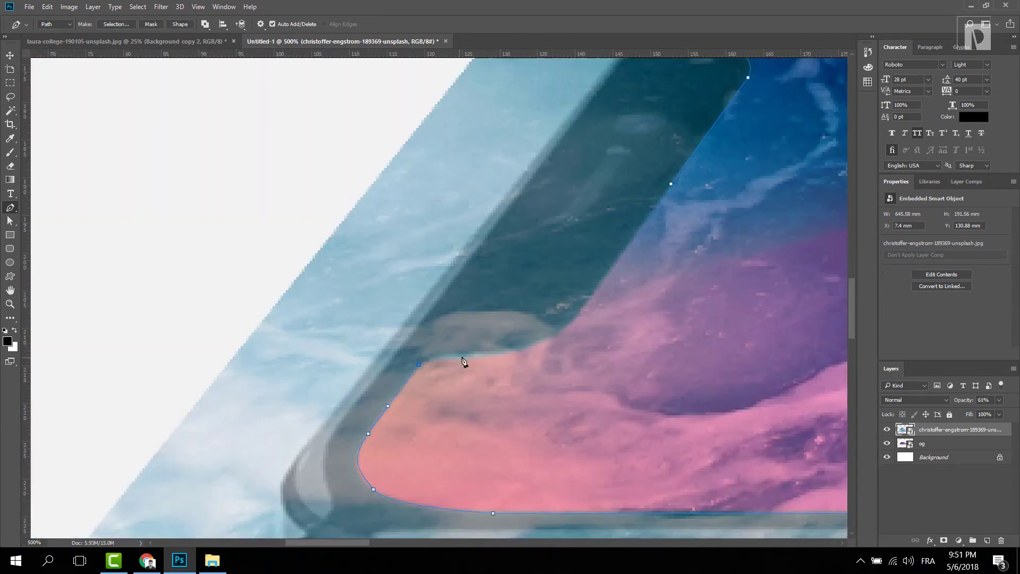
pyautogui.scroll(1, 463, 361)
pyautogui.hscroll(2, 598, 252)
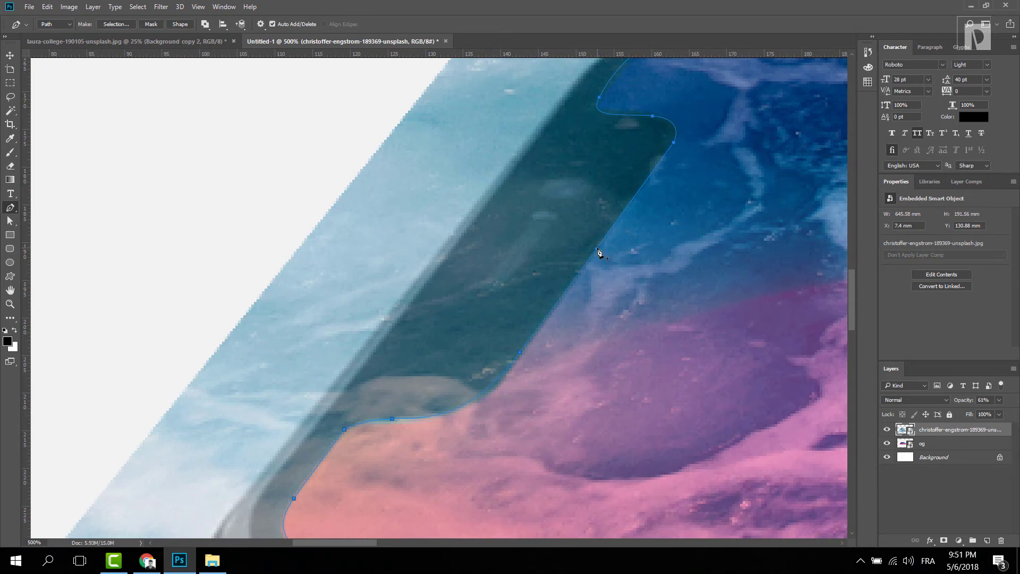
pyautogui.press('Return')
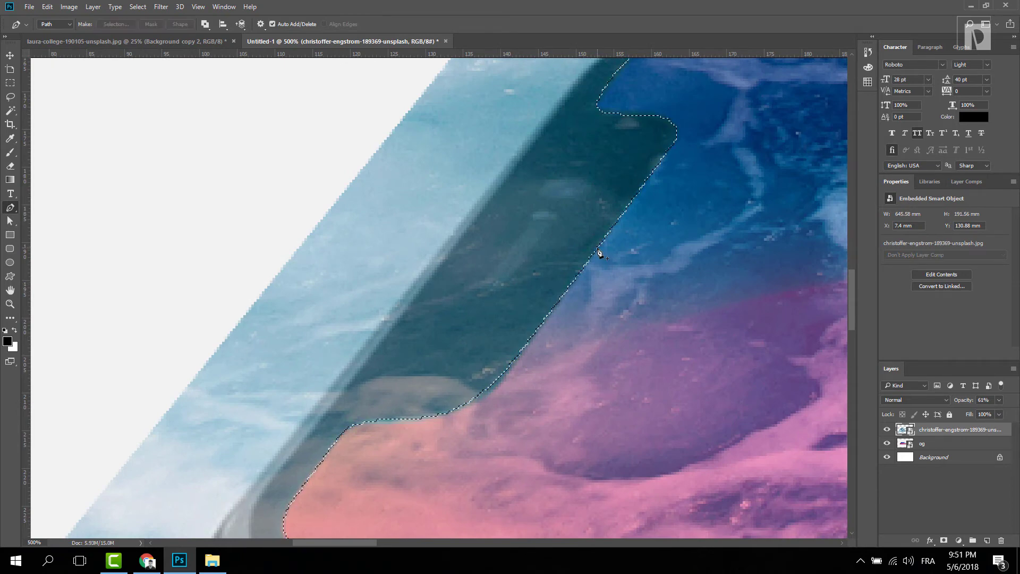
# Restore the sea photo layer's opacity to 100% and add a layer mask from the selection to confine it to the phone's display
pyautogui.scroll(-3, 598, 253)
pyautogui.scroll(-2, 598, 253)
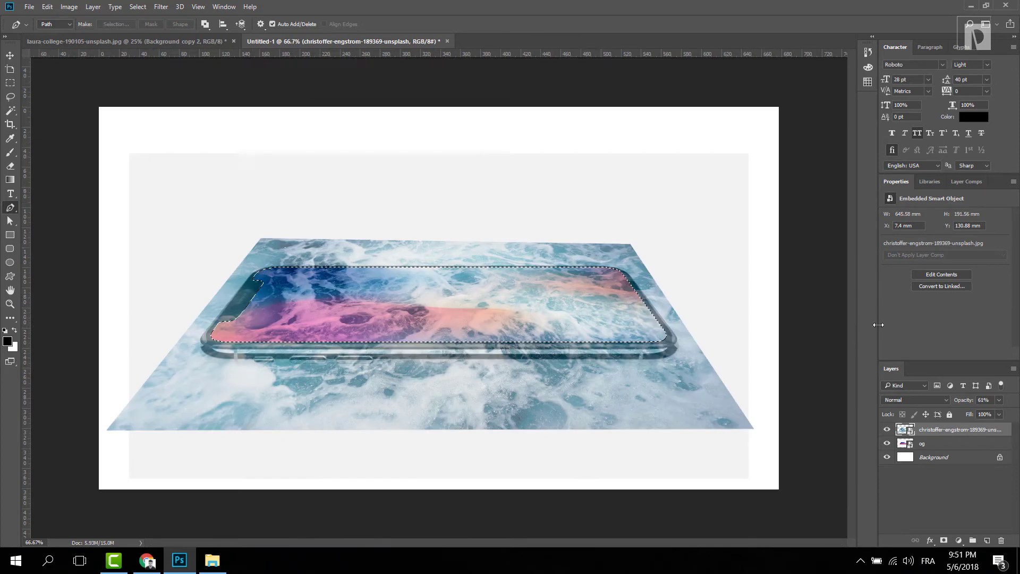
pyautogui.hotkey('ctrl', 'Return')
pyautogui.click(999, 402)
pyautogui.moveTo(995, 412); pyautogui.dragTo(1012, 412)
pyautogui.click(944, 540)
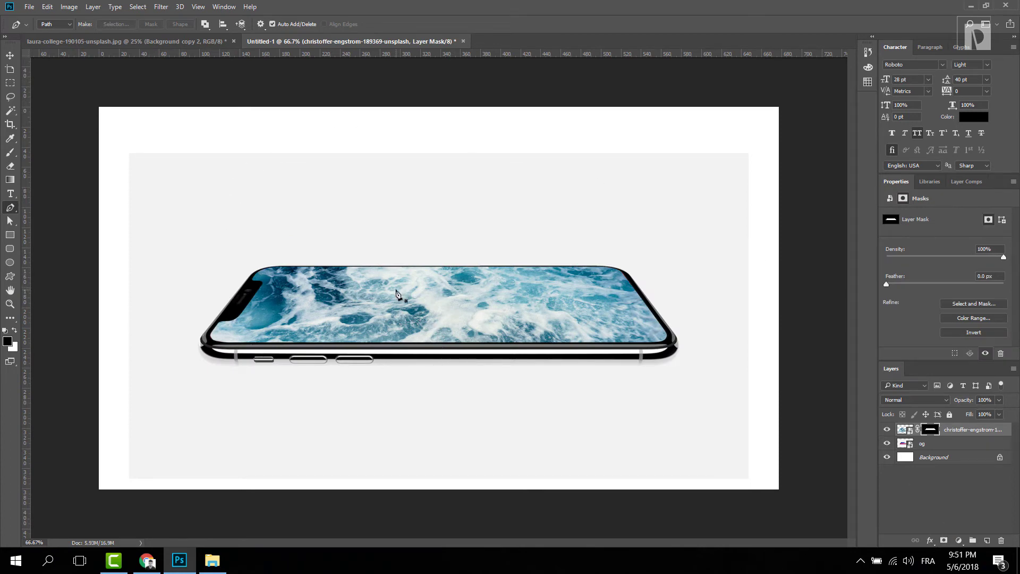
# Place the ship_PNG5415.png image from the _support folder into the phone composition
pyautogui.click(10, 55)
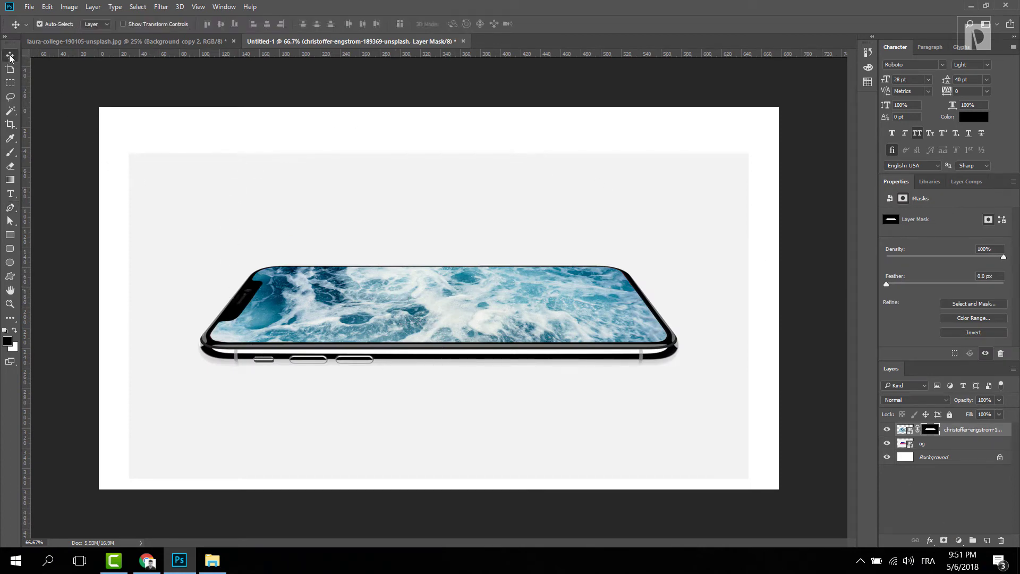
pyautogui.hotkey('ctrl', '+')
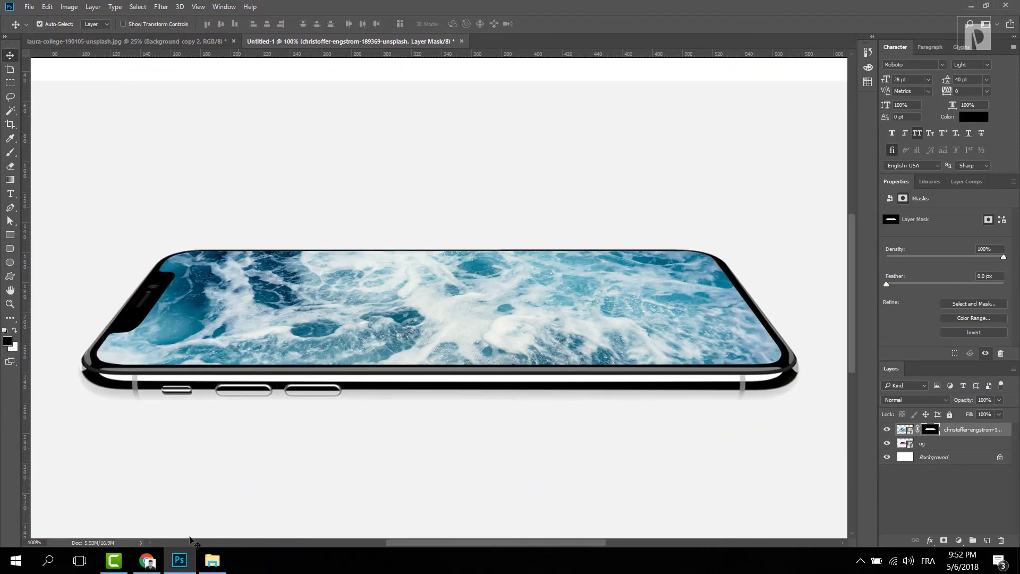
pyautogui.moveTo(156, 561)
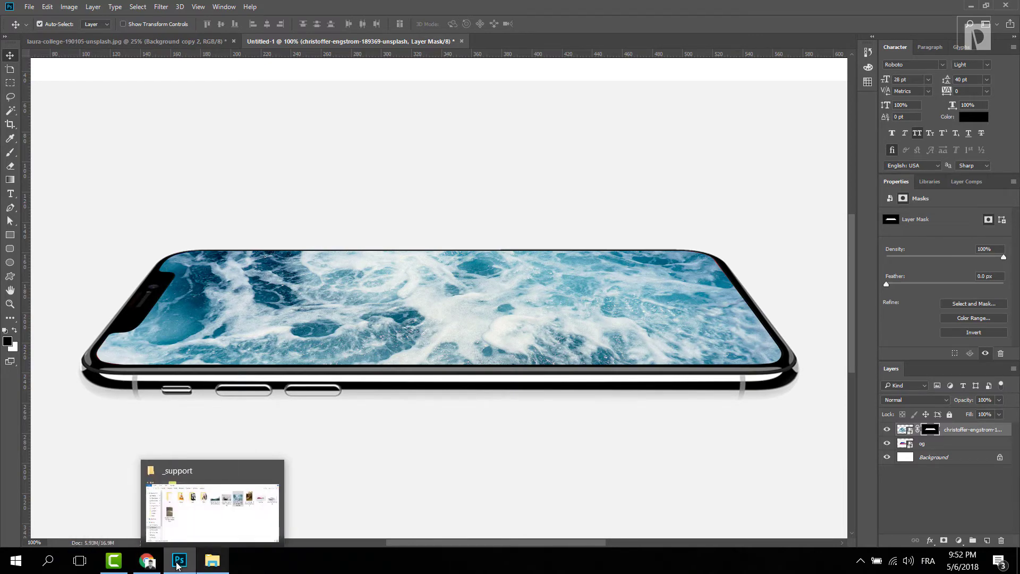
pyautogui.click(149, 562)
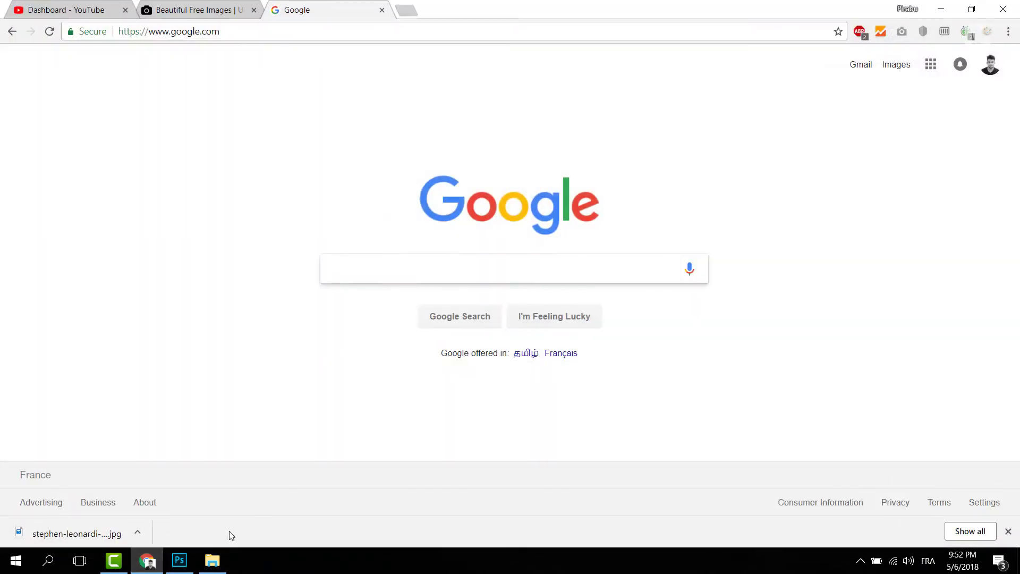
pyautogui.click(149, 564)
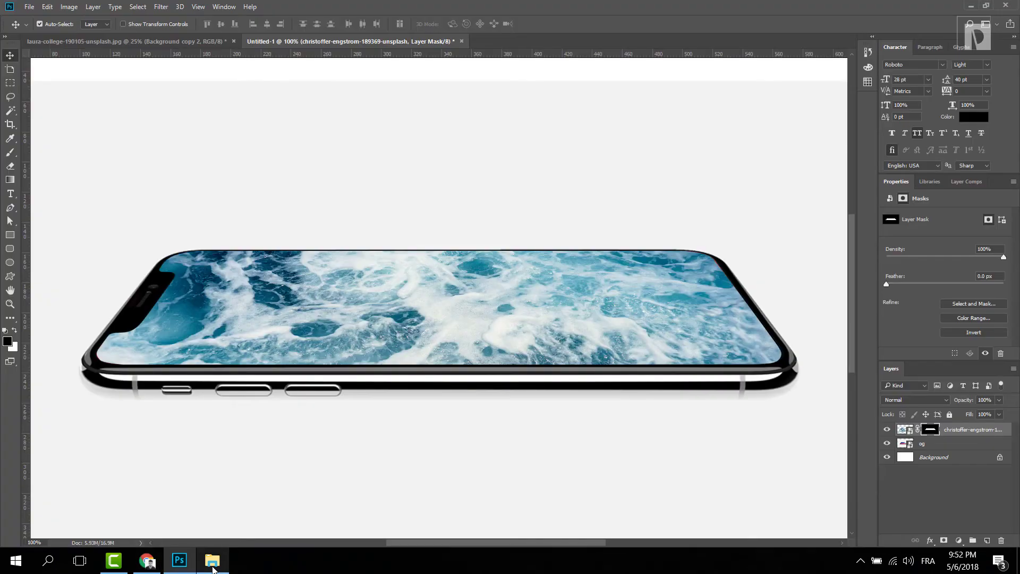
pyautogui.click(212, 560)
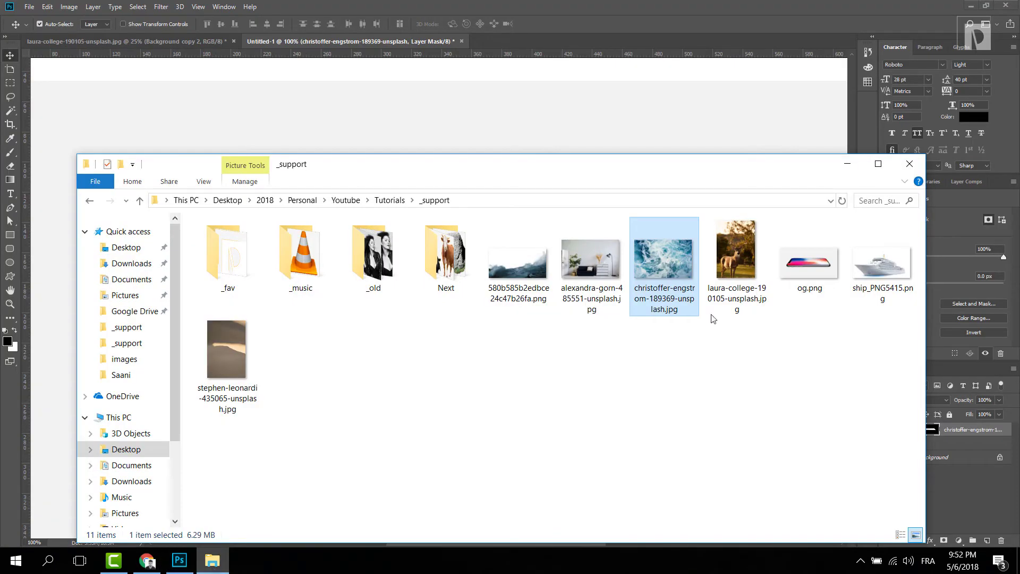
pyautogui.click(881, 268)
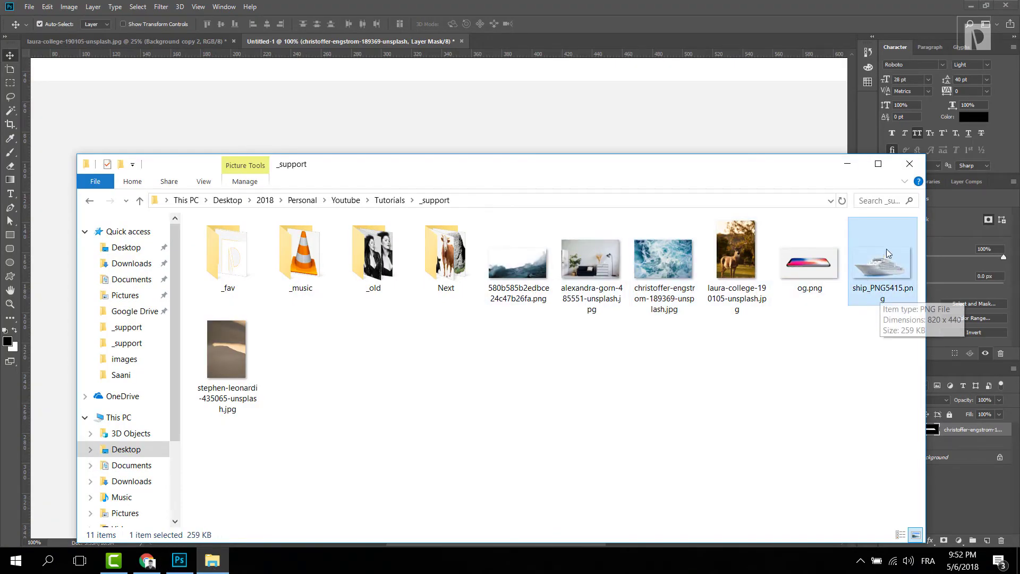
pyautogui.moveTo(887, 274); pyautogui.dragTo(604, 130)
# Scale the cruise ship to about 87% and position it over the middle of the phone's sea display, rising above the far edge
pyautogui.moveTo(596, 215); pyautogui.dragTo(623, 125)
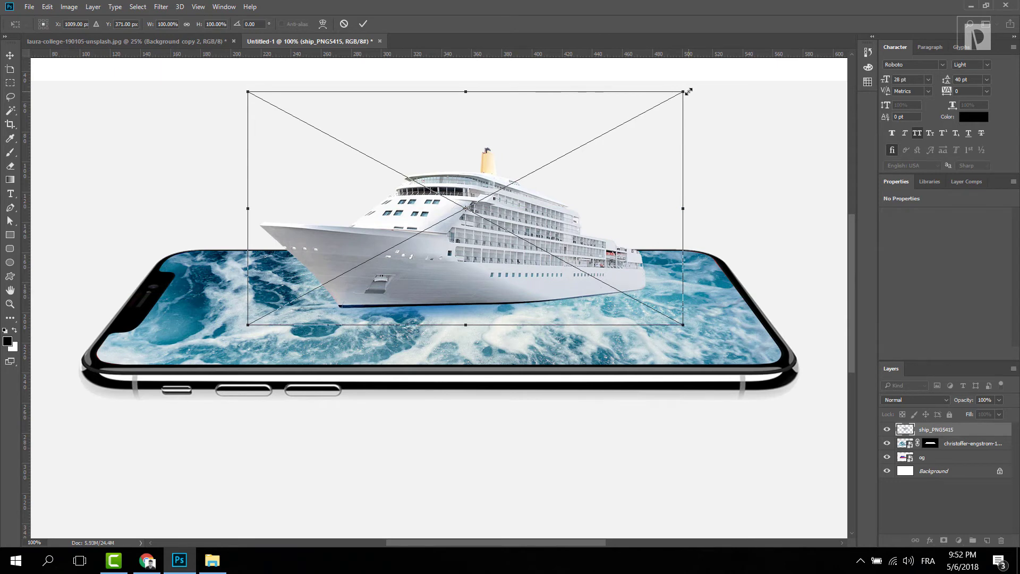
pyautogui.moveTo(689, 91); pyautogui.dragTo(631, 124)
pyautogui.moveTo(569, 217); pyautogui.dragTo(591, 222)
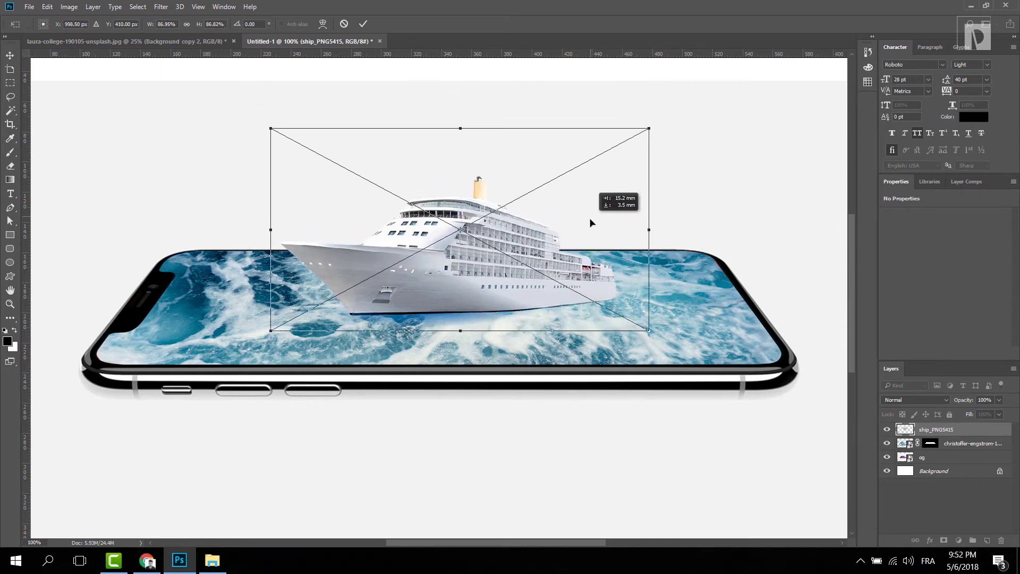
pyautogui.press('Return')
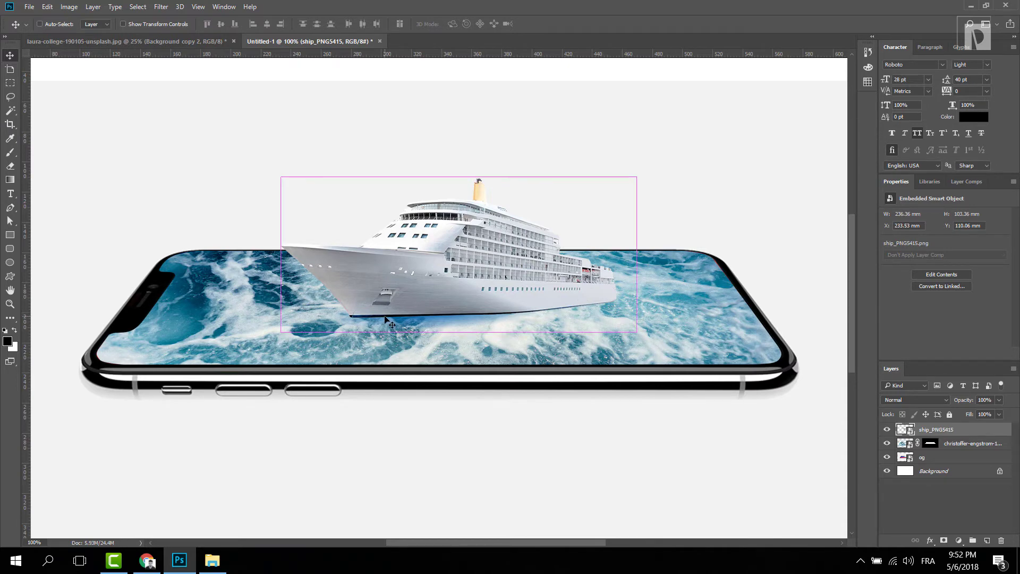
# Switch to Chrome and search Google Images for "sea waves"
pyautogui.hotkey('ctrl', '+')
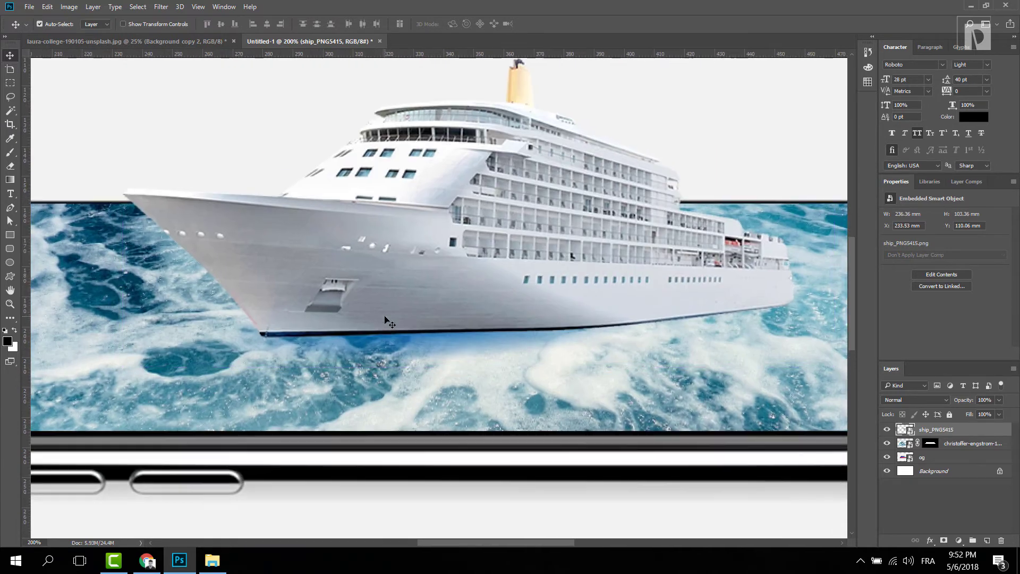
pyautogui.click(147, 560)
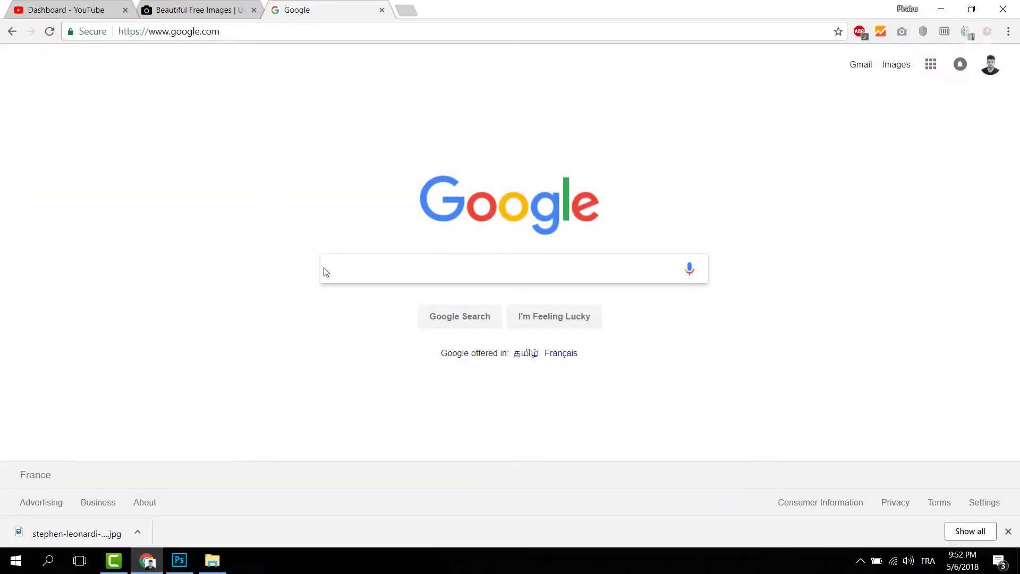
pyautogui.write('sea ca')
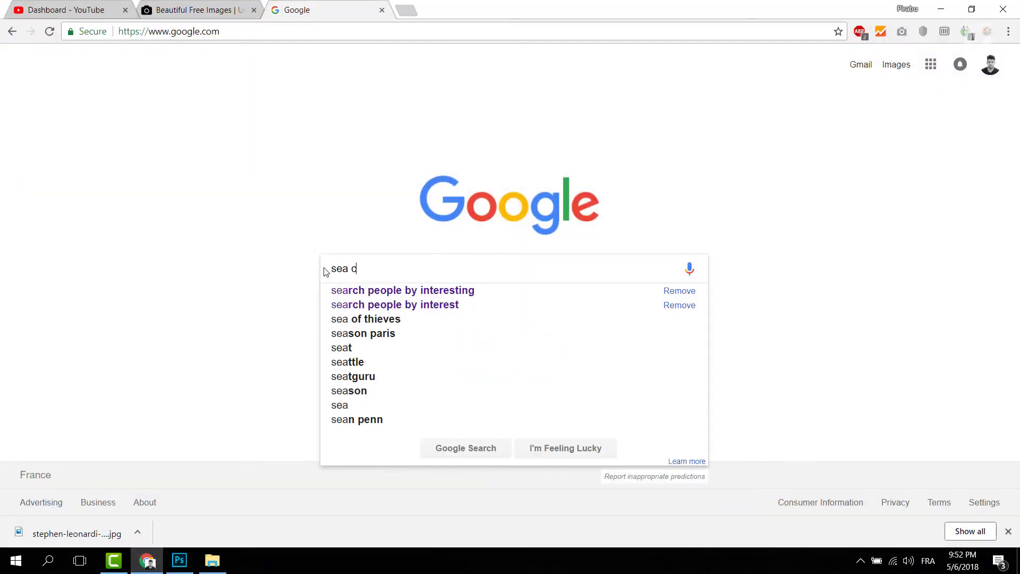
pyautogui.press('BackSpace')
pyautogui.press('BackSpace')
pyautogui.write('wave')
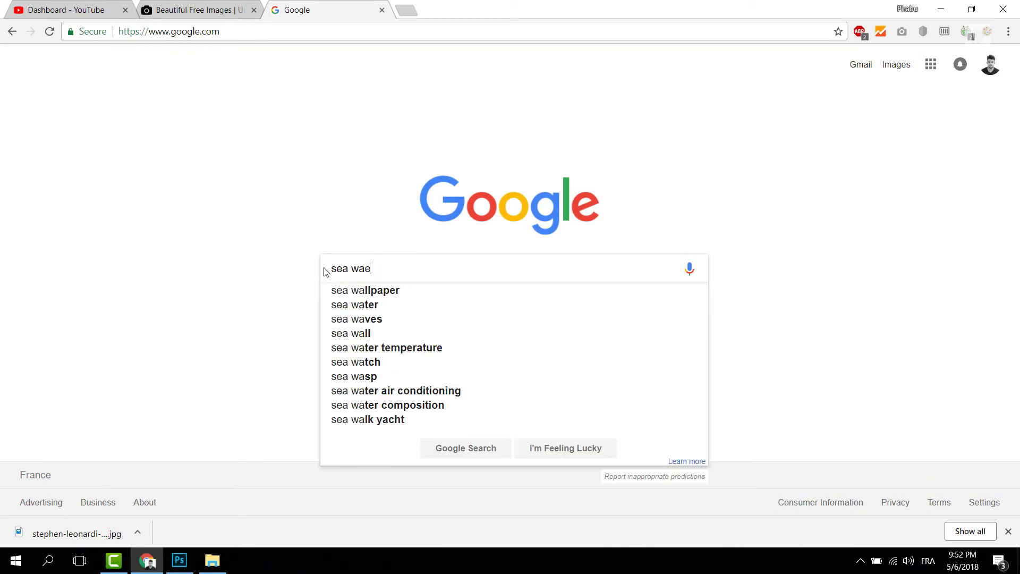
pyautogui.write('s')
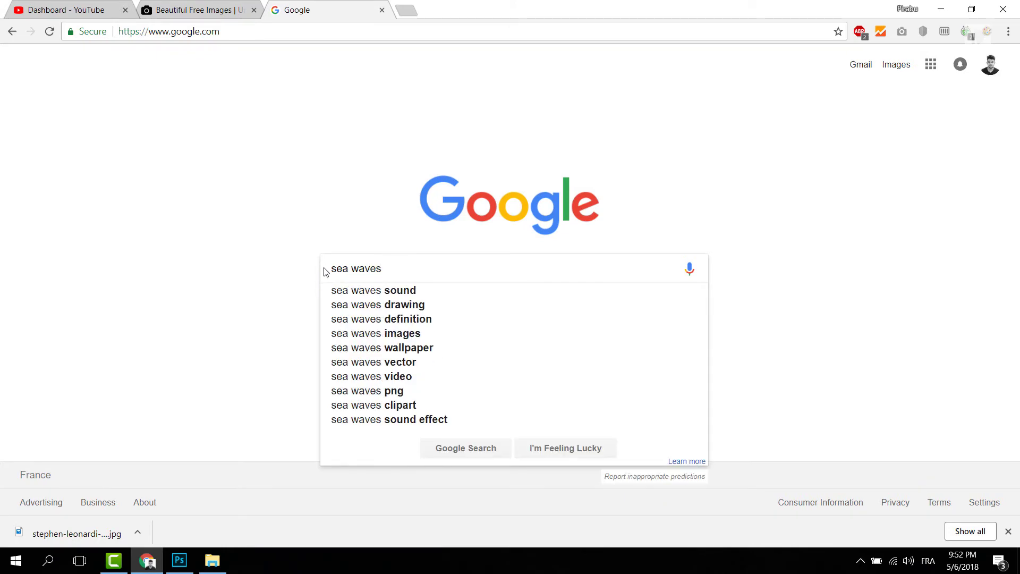
pyautogui.press('Return')
pyautogui.click(157, 110)
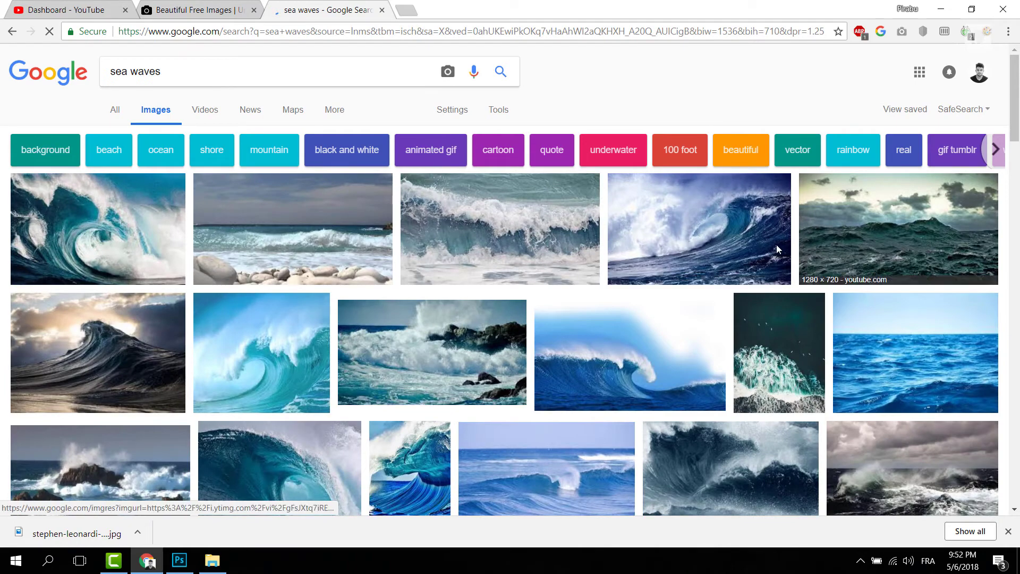
# Refine the image search to "sea waves png"
pyautogui.click(205, 69)
pyautogui.write('png')
pyautogui.press('Return')
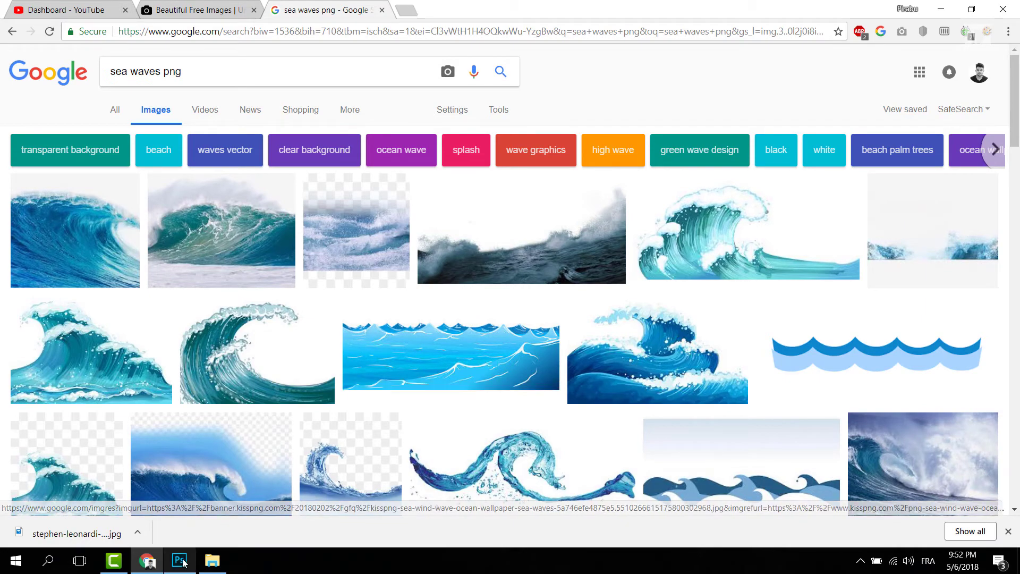
# Place the wave image 580b585b2edbce24c47b26fa.png from the _support folder into the Photoshop phone composition
pyautogui.click(223, 569)
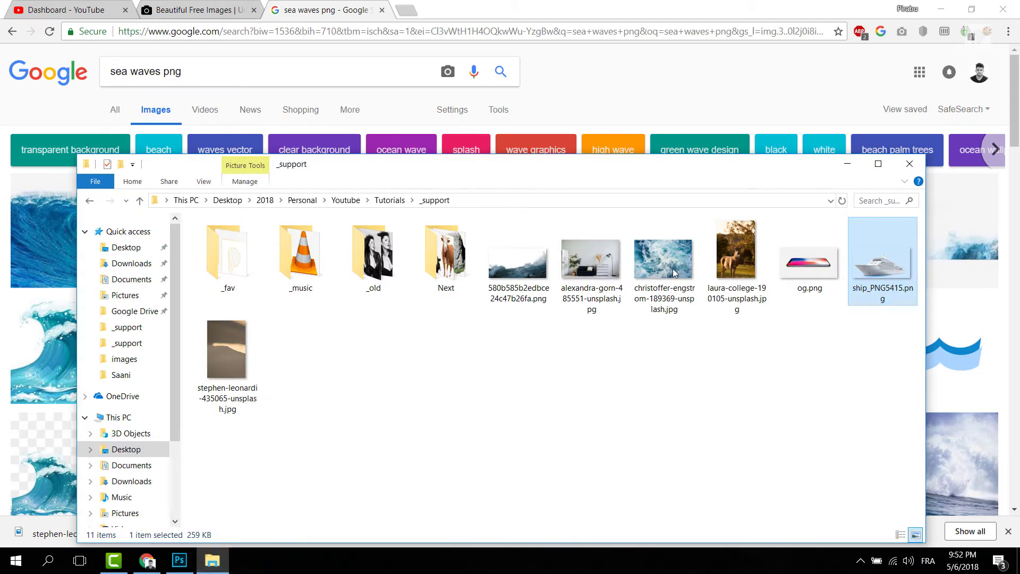
pyautogui.click(518, 255)
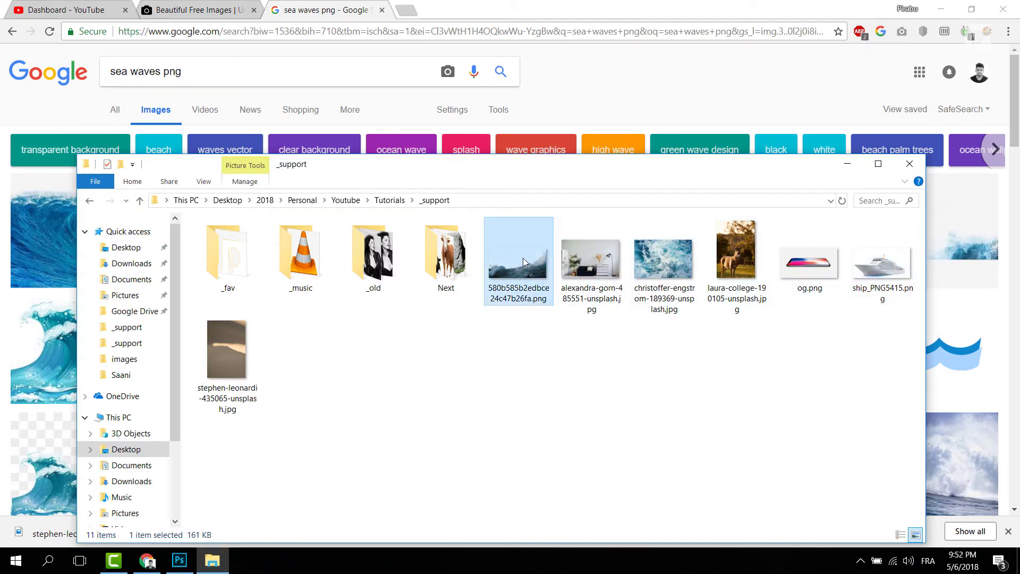
pyautogui.moveTo(524, 264); pyautogui.dragTo(466, 314)
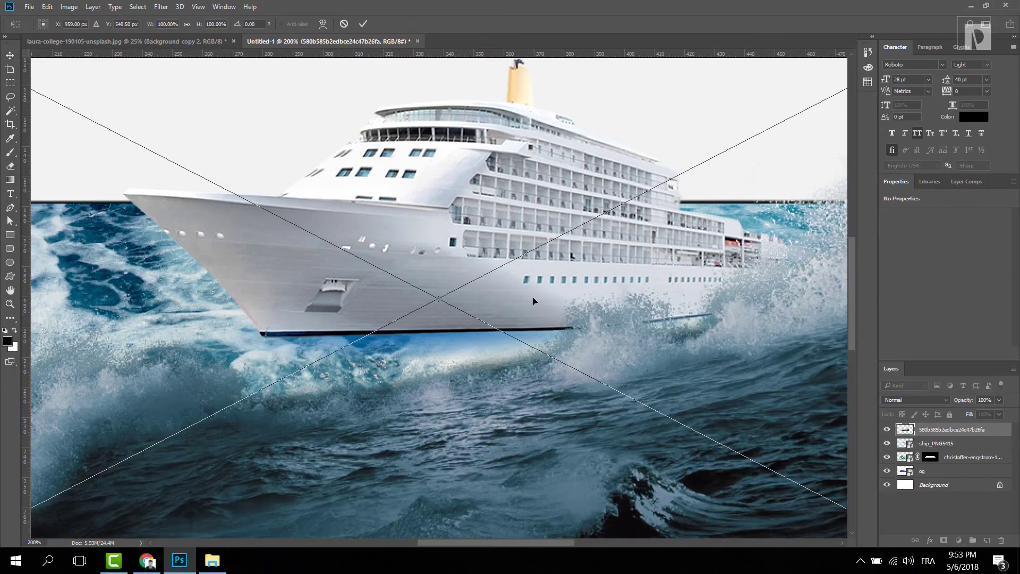
# Scale the wave image to about 48%, flip it horizontally and position it so its splash covers the ship's bow
pyautogui.hotkey('ctrl', '-')
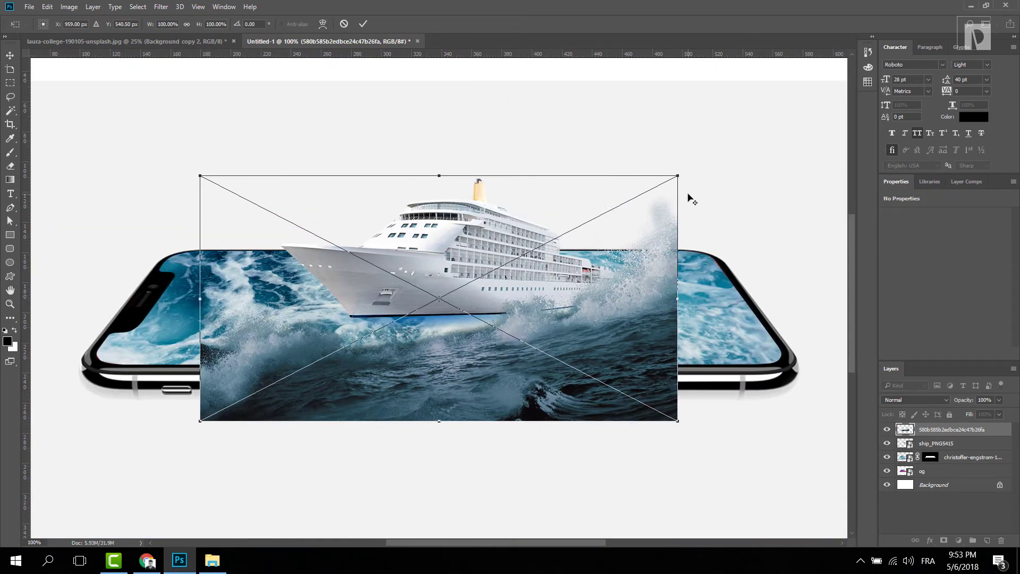
pyautogui.moveTo(675, 177); pyautogui.dragTo(554, 240)
pyautogui.rightClick(535, 314)
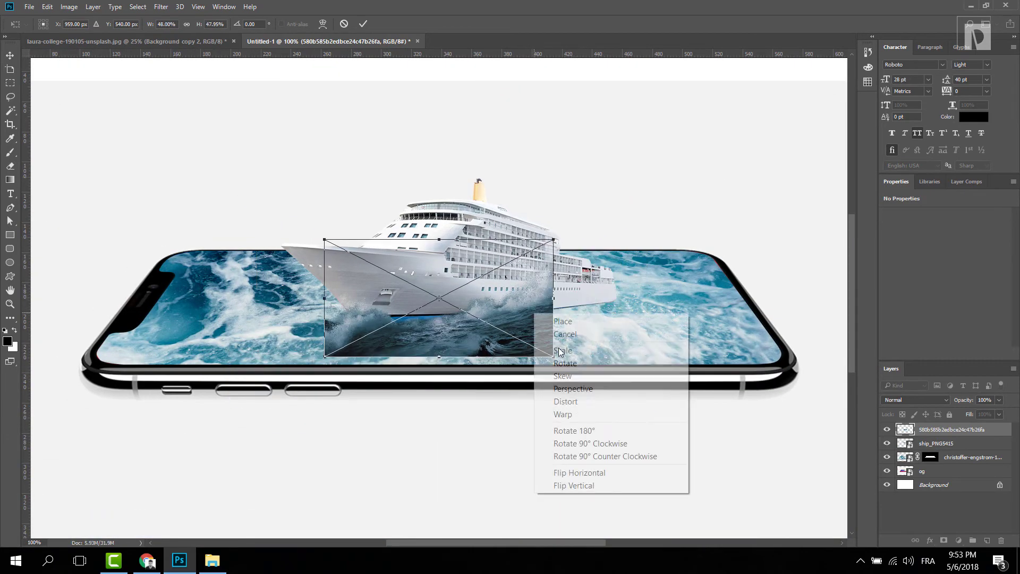
pyautogui.click(585, 474)
pyautogui.moveTo(502, 320)
pyautogui.mouseDown()
pyautogui.moveTo(480, 312)
pyautogui.moveTo(488, 320)
pyautogui.mouseUp()
pyautogui.hotkey('ctrl', '+')
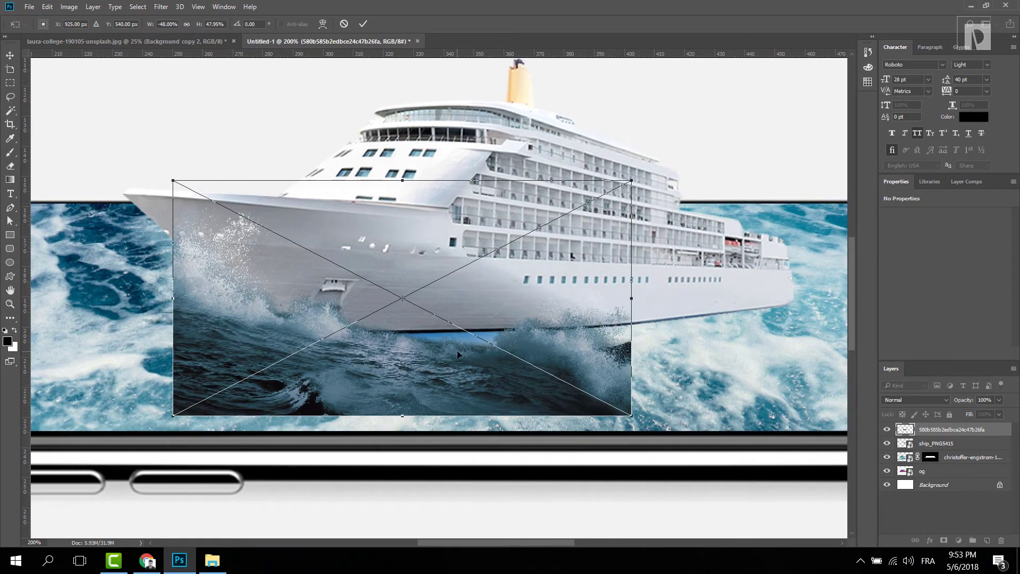
pyautogui.moveTo(472, 368)
pyautogui.mouseDown()
pyautogui.moveTo(497, 371)
pyautogui.moveTo(473, 361)
pyautogui.mouseUp()
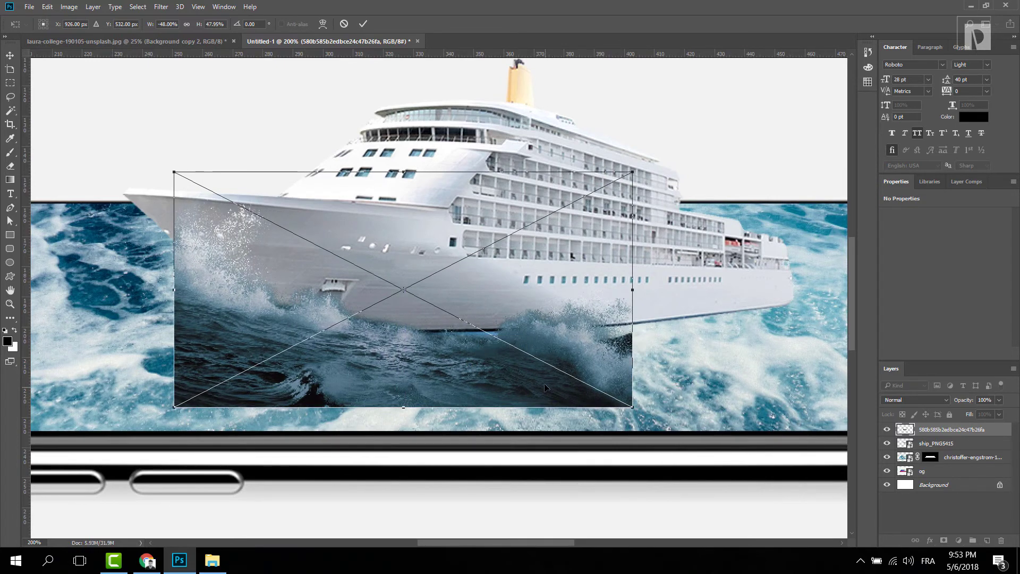
pyautogui.press('Return')
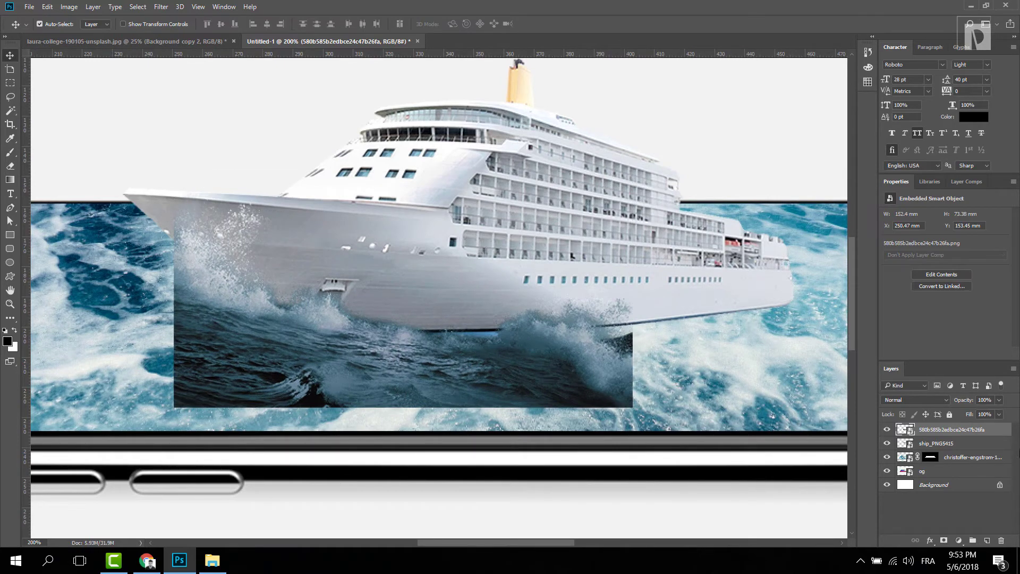
# Add a layer mask to the wave, brush away everything except the bow splash, and move the splash down to the ship's waterline
pyautogui.click(944, 540)
pyautogui.press('b')
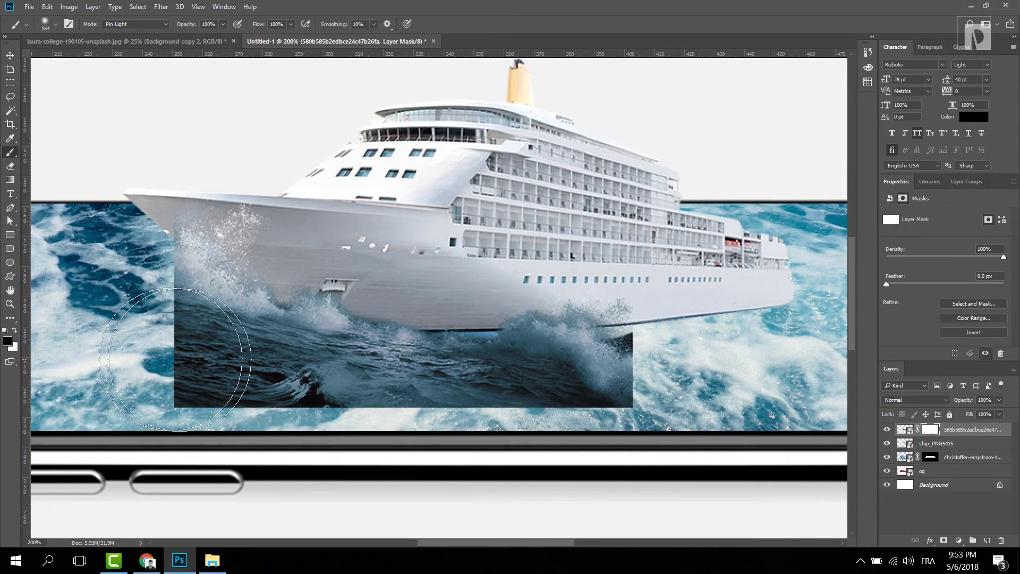
pyautogui.moveTo(194, 374)
pyautogui.mouseDown()
pyautogui.moveTo(177, 354)
pyautogui.moveTo(172, 367)
pyautogui.moveTo(157, 365)
pyautogui.moveTo(154, 356)
pyautogui.moveTo(172, 353)
pyautogui.moveTo(131, 315)
pyautogui.moveTo(128, 278)
pyautogui.moveTo(221, 401)
pyautogui.moveTo(422, 422)
pyautogui.mouseUp()
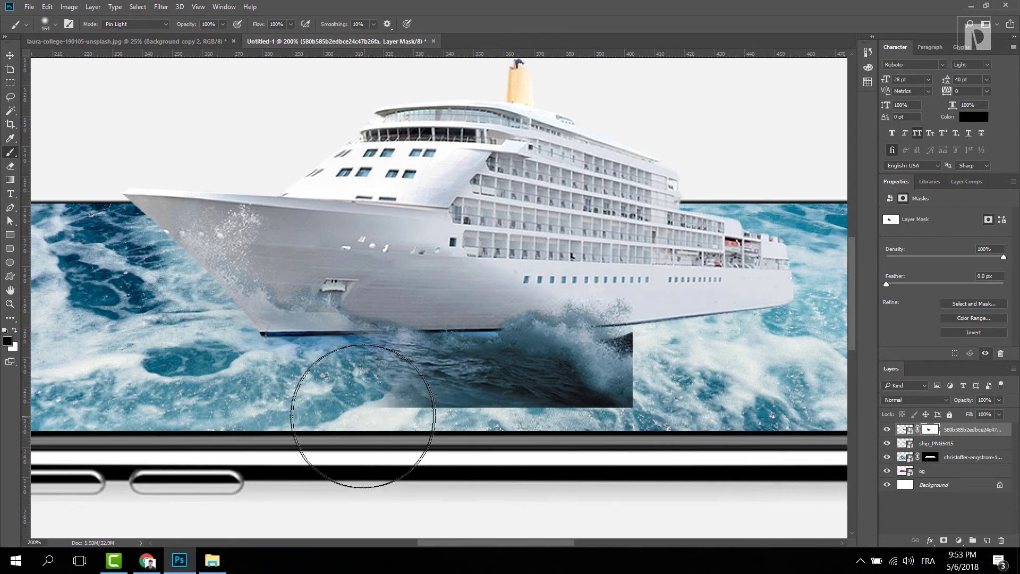
pyautogui.hotkey('ctrl', 'z')
pyautogui.moveTo(296, 392)
pyautogui.mouseDown()
pyautogui.moveTo(269, 406)
pyautogui.moveTo(278, 385)
pyautogui.moveTo(238, 384)
pyautogui.moveTo(335, 399)
pyautogui.moveTo(582, 393)
pyautogui.moveTo(424, 398)
pyautogui.moveTo(576, 406)
pyautogui.moveTo(632, 377)
pyautogui.moveTo(585, 380)
pyautogui.moveTo(541, 367)
pyautogui.moveTo(619, 314)
pyautogui.moveTo(458, 351)
pyautogui.moveTo(261, 374)
pyautogui.moveTo(331, 375)
pyautogui.mouseUp()
pyautogui.hotkey('ctrl', 'alt', 'z')
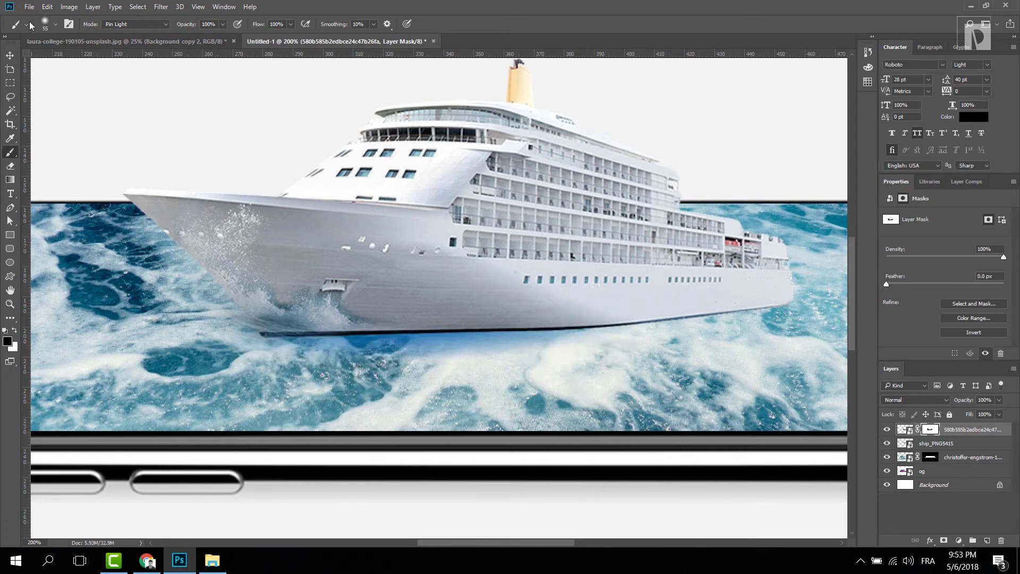
pyautogui.press('v')
pyautogui.moveTo(248, 273); pyautogui.dragTo(268, 304)
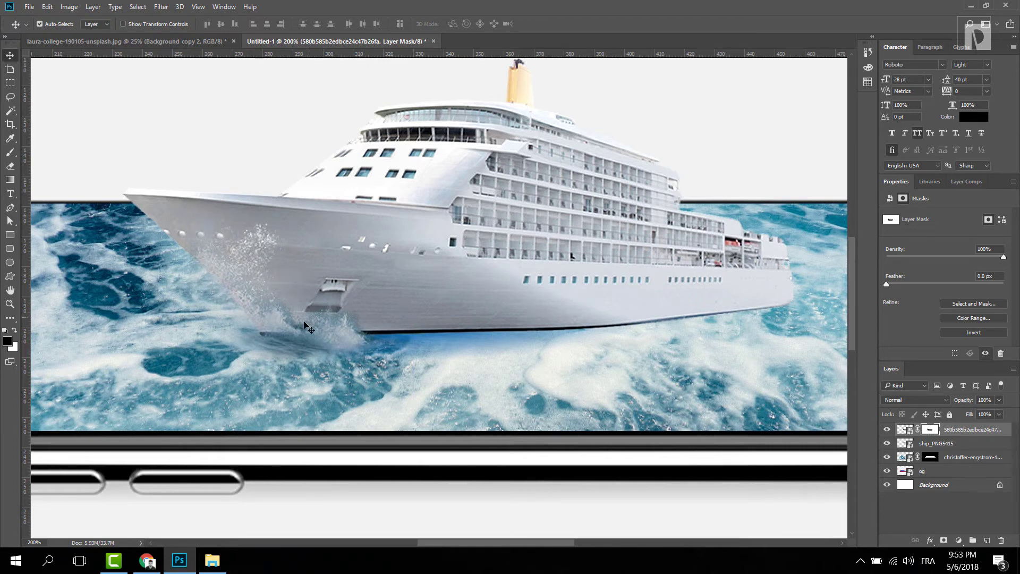
# Duplicate the wave layer, delete the copy's layer mask and move the copy toward the ship's stern
pyautogui.moveTo(971, 431); pyautogui.dragTo(987, 540)
pyautogui.moveTo(931, 436); pyautogui.dragTo(1001, 541)
pyautogui.moveTo(393, 367); pyautogui.dragTo(513, 325)
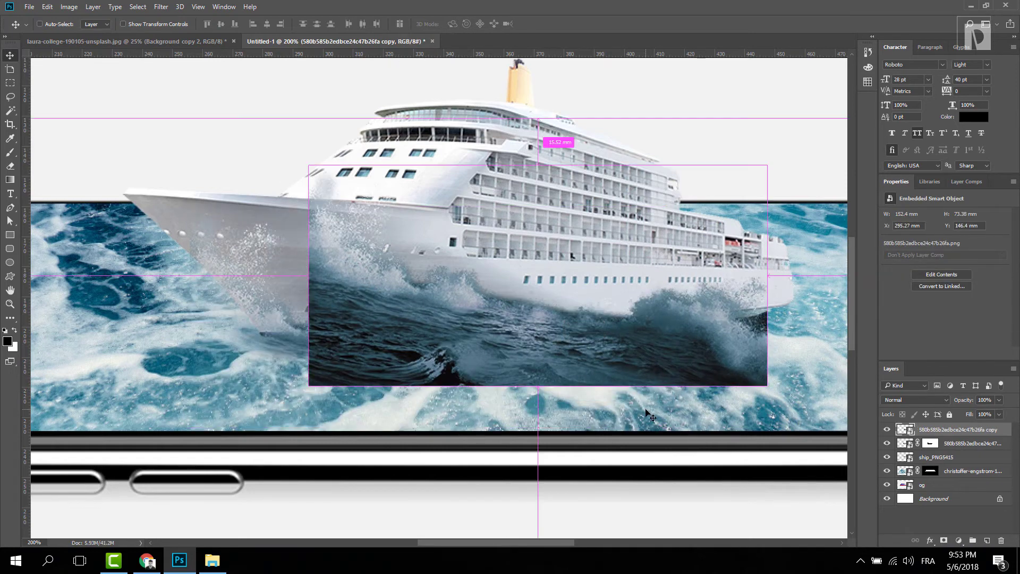
# Rotate the unmasked wave copy counterclockwise and reposition it so its crest follows the hull's waterline
pyautogui.hotkey('ctrl', 't')
pyautogui.moveTo(674, 404); pyautogui.dragTo(700, 402)
pyautogui.moveTo(545, 383); pyautogui.dragTo(569, 375)
pyautogui.press('Return')
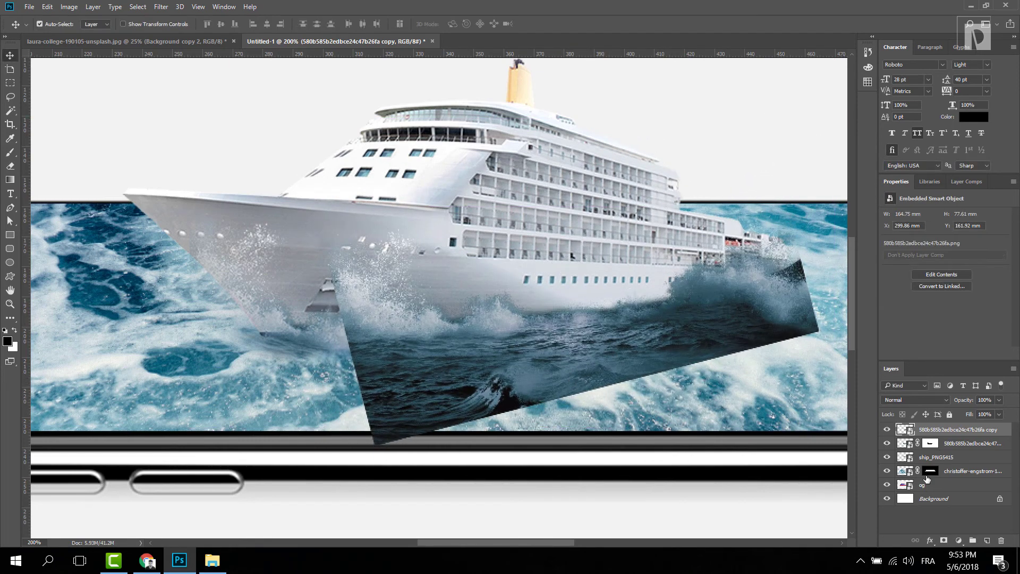
# Add a layer mask to the wave copy and brush away all but the small splashes along the front half of the hull
pyautogui.click(944, 541)
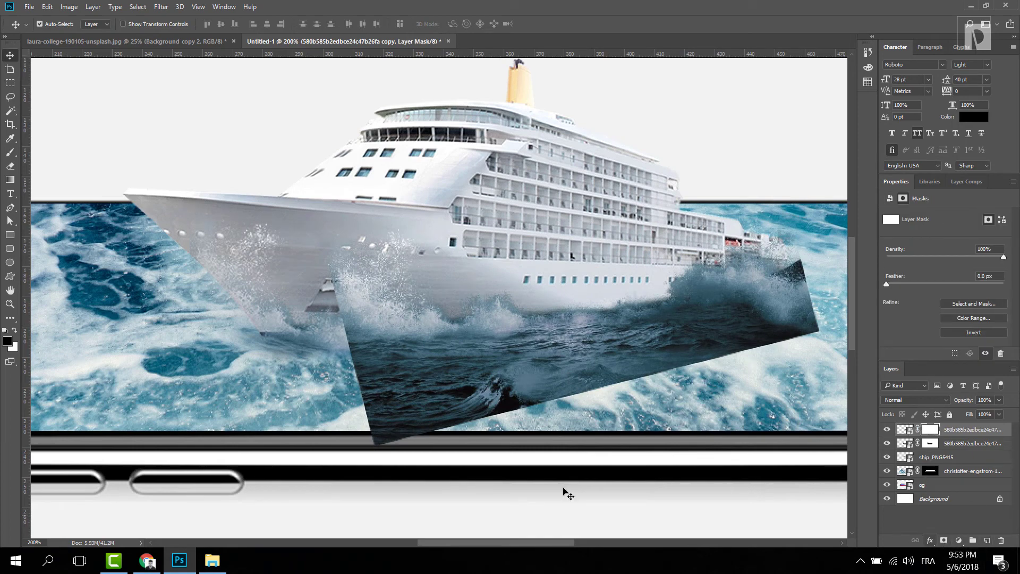
pyautogui.press('b')
pyautogui.moveTo(412, 390)
pyautogui.mouseDown()
pyautogui.moveTo(375, 365)
pyautogui.moveTo(345, 319)
pyautogui.moveTo(457, 367)
pyautogui.moveTo(402, 394)
pyautogui.moveTo(467, 364)
pyautogui.moveTo(403, 406)
pyautogui.moveTo(447, 419)
pyautogui.mouseUp()
pyautogui.moveTo(584, 397)
pyautogui.mouseDown()
pyautogui.moveTo(744, 298)
pyautogui.moveTo(404, 372)
pyautogui.mouseUp()
pyautogui.hotkey('ctrl', '+')
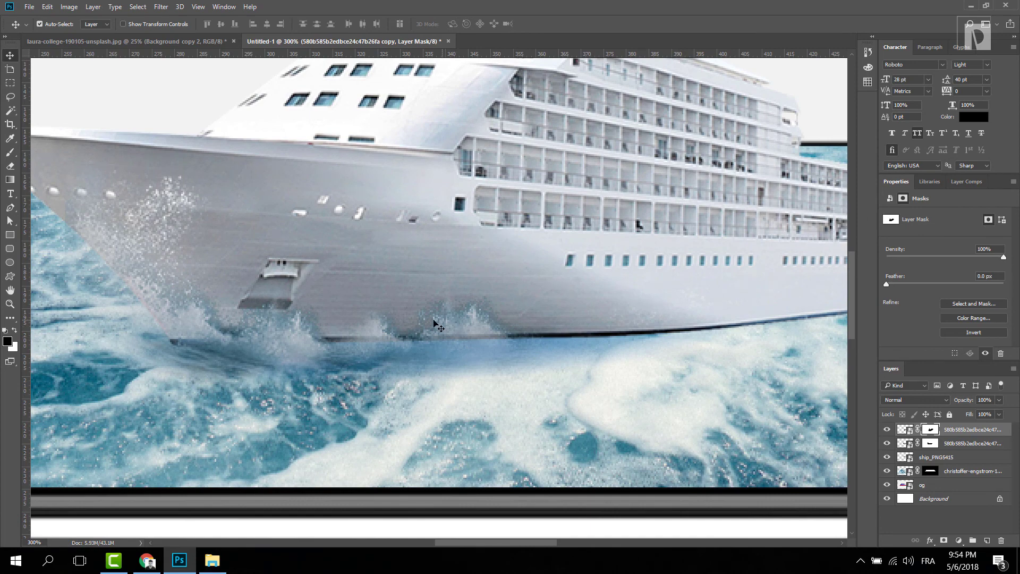
pyautogui.hotkey('ctrl', '-')
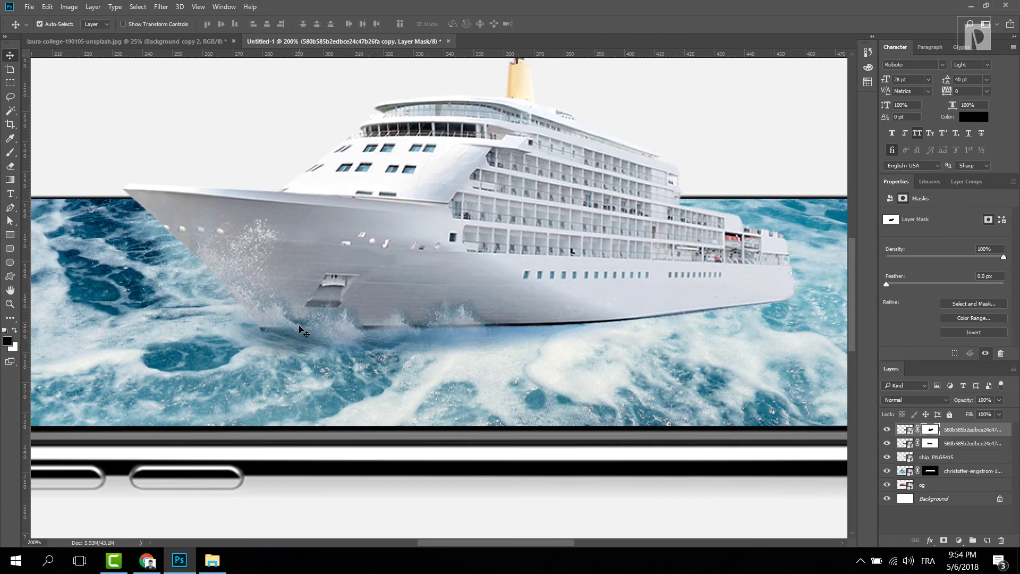
pyautogui.hotkey('ctrl', '-')
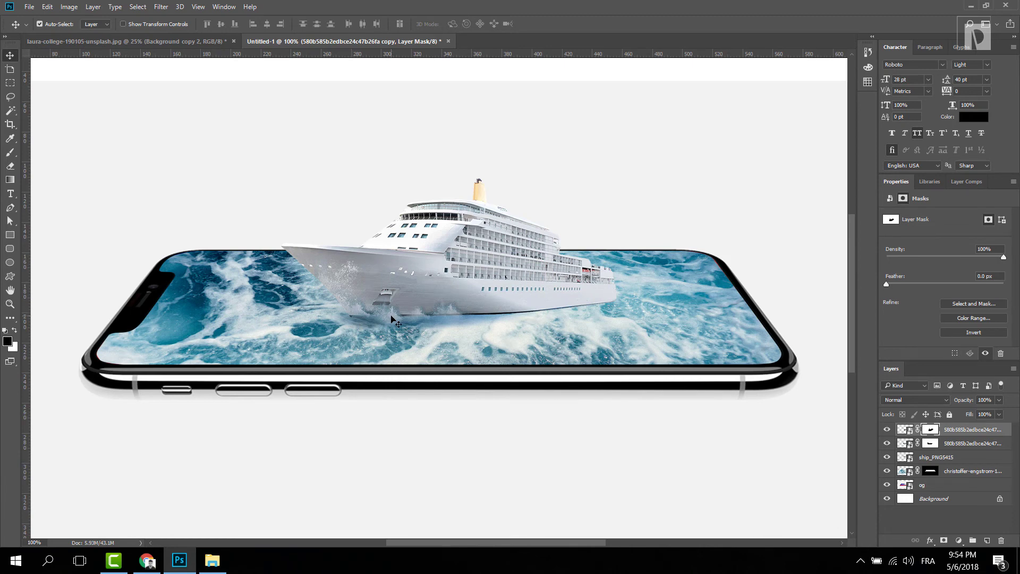
# Place the sand dune photo stephen-leonardi-435065-unsplash.jpg from the _support folder into the ship composition
pyautogui.hotkey('ctrl', '-')
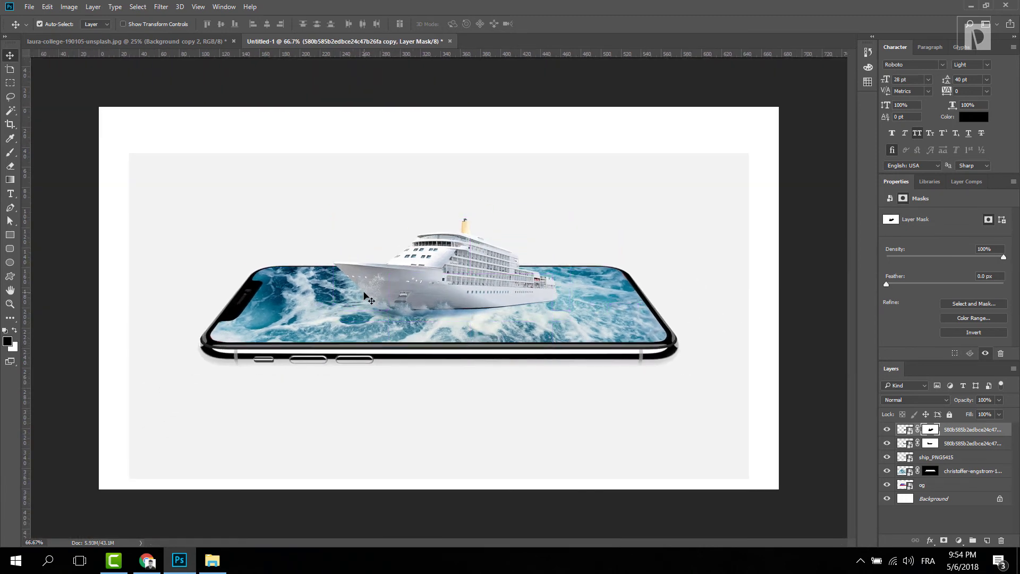
pyautogui.click(215, 562)
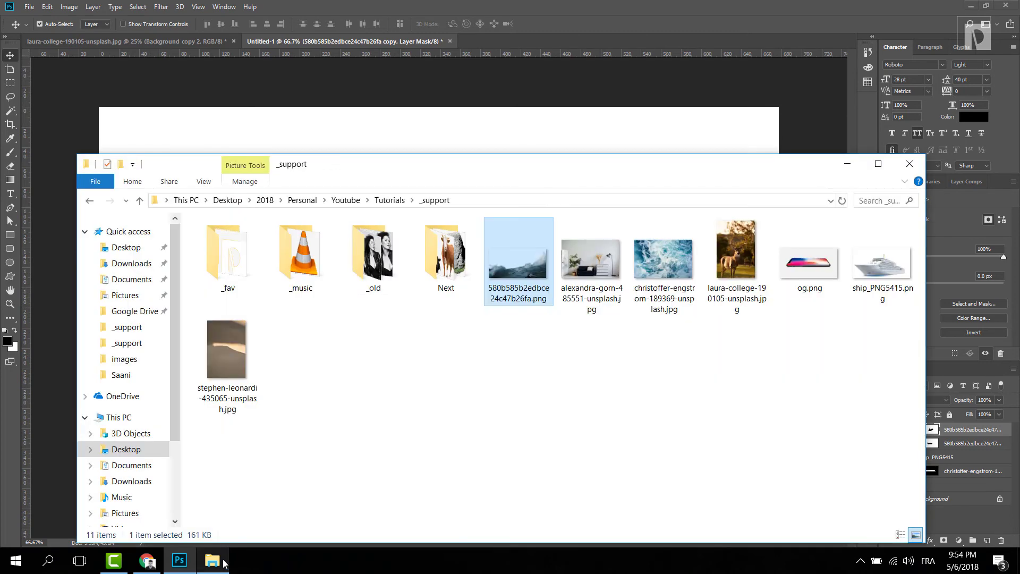
pyautogui.moveTo(234, 348); pyautogui.dragTo(332, 144)
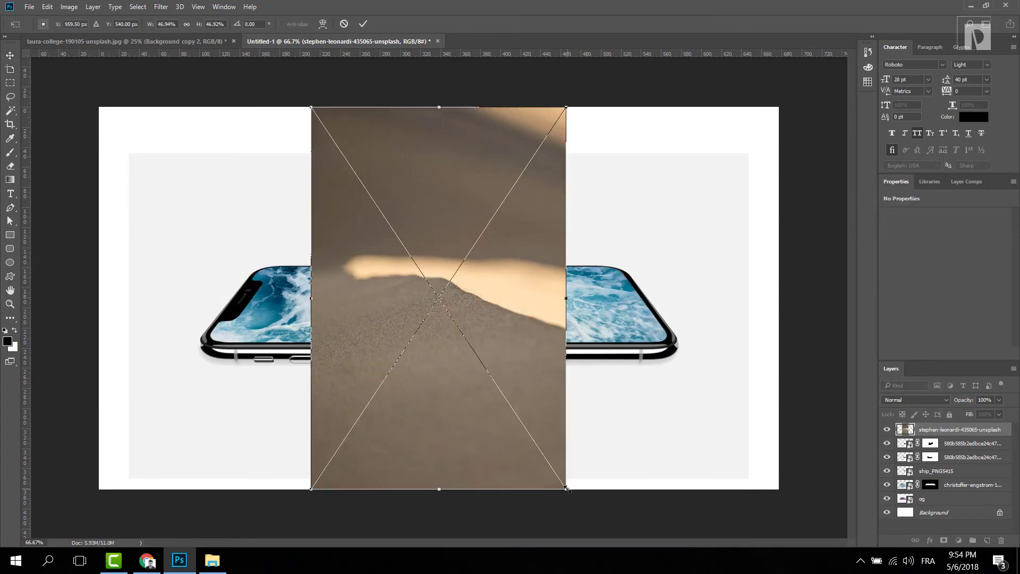
# Scale the sand photo to about 145% so it covers the whole canvas, shift it slightly upward, and move its layer directly beneath the phone layer
pyautogui.moveTo(567, 488); pyautogui.dragTo(745, 568)
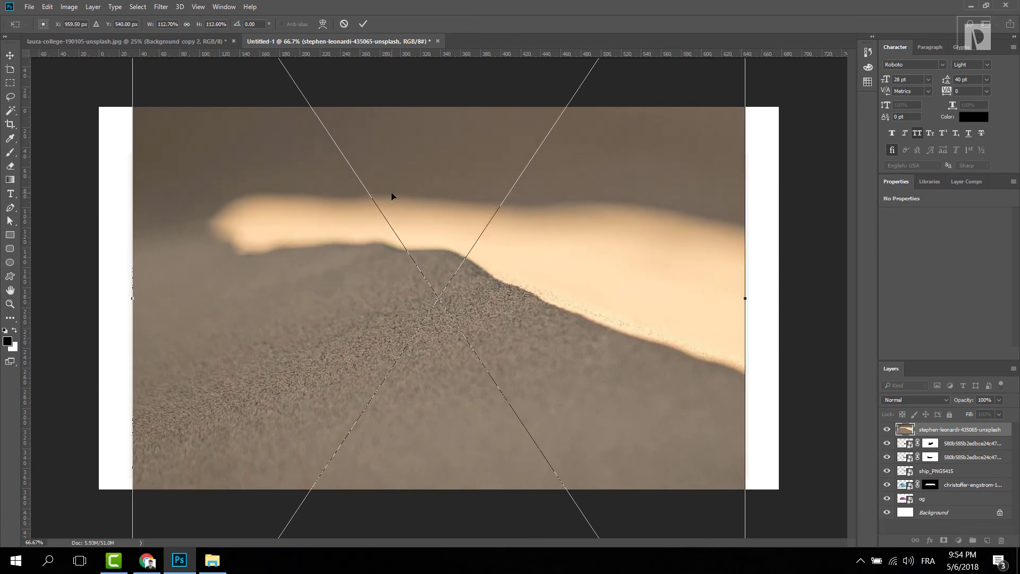
pyautogui.hotkey('ctrl', '-')
pyautogui.hotkey('ctrl', '-')
pyautogui.hotkey('ctrl', '-')
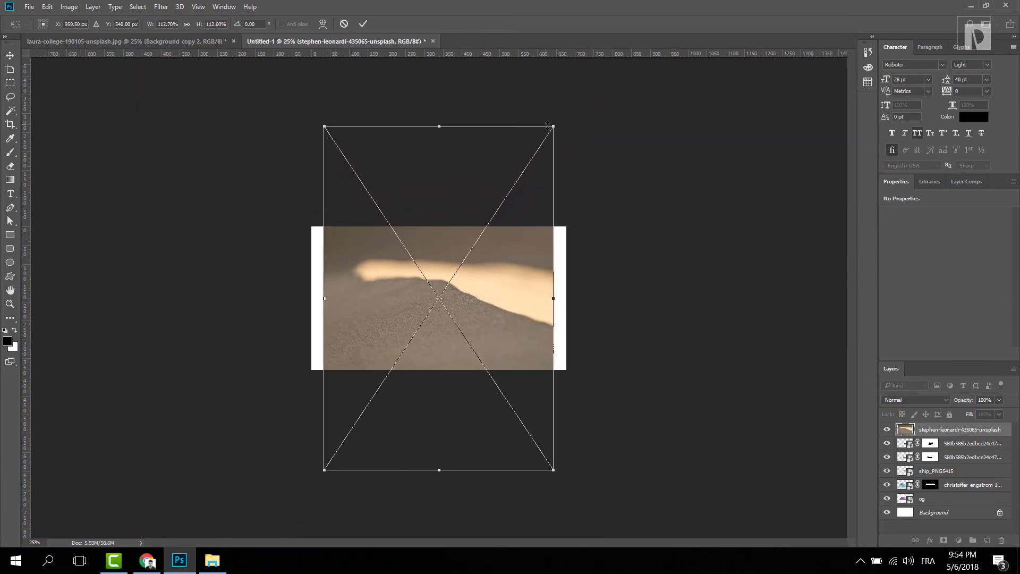
pyautogui.moveTo(547, 126); pyautogui.dragTo(586, 77)
pyautogui.moveTo(490, 319)
pyautogui.mouseDown()
pyautogui.moveTo(492, 257)
pyautogui.moveTo(493, 305)
pyautogui.mouseUp()
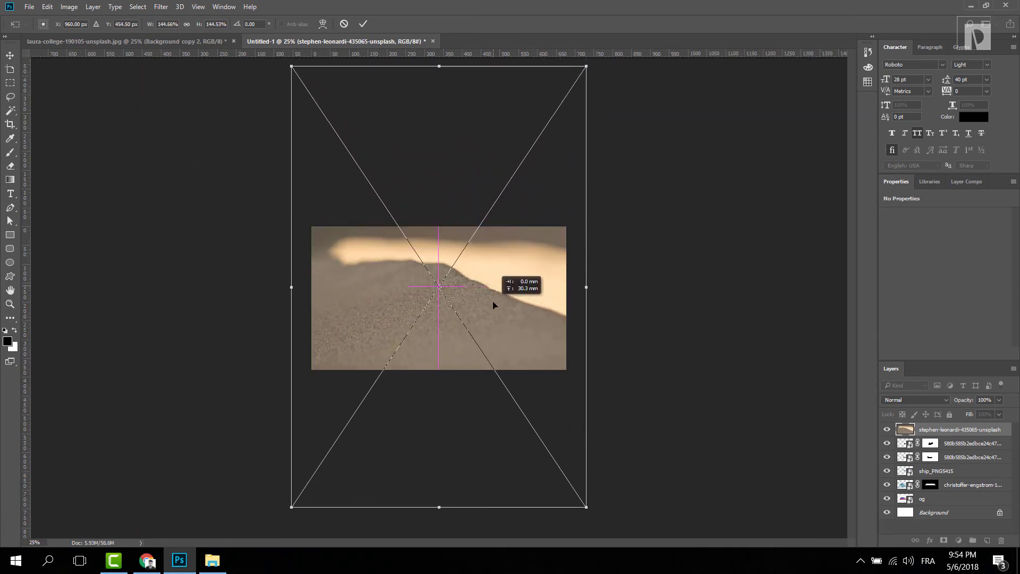
pyautogui.press('Return')
pyautogui.hotkey('ctrl', '+')
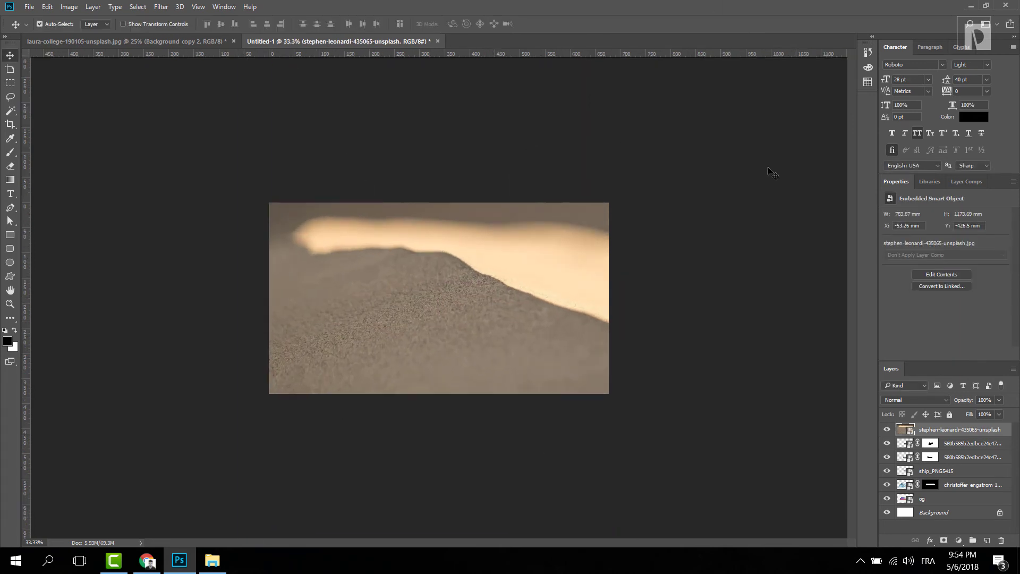
pyautogui.moveTo(974, 433); pyautogui.dragTo(972, 506)
# Try several darkening blend modes on the phone layer og and set it to Linear Burn
pyautogui.click(348, 243)
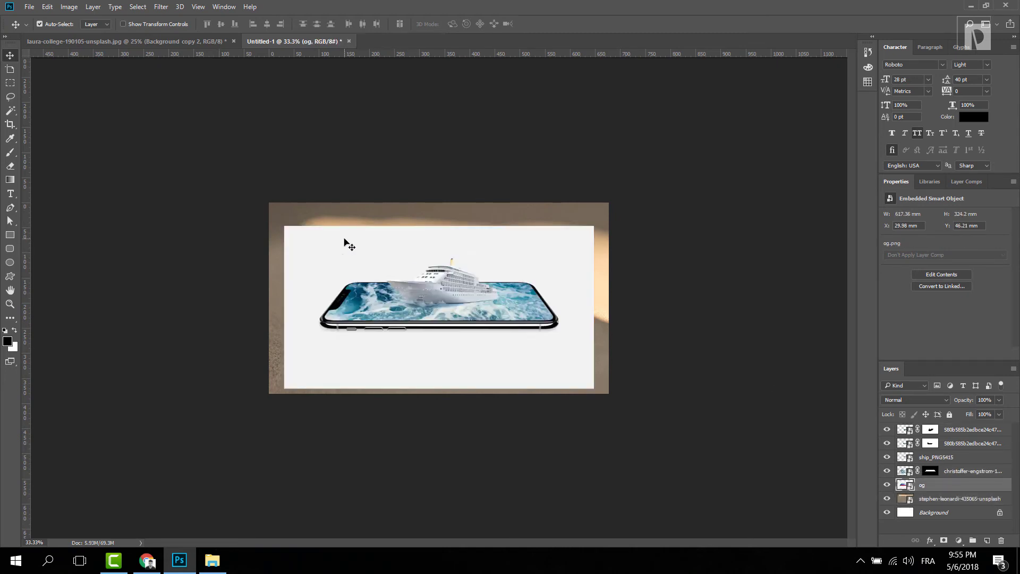
pyautogui.hotkey('ctrl', '+')
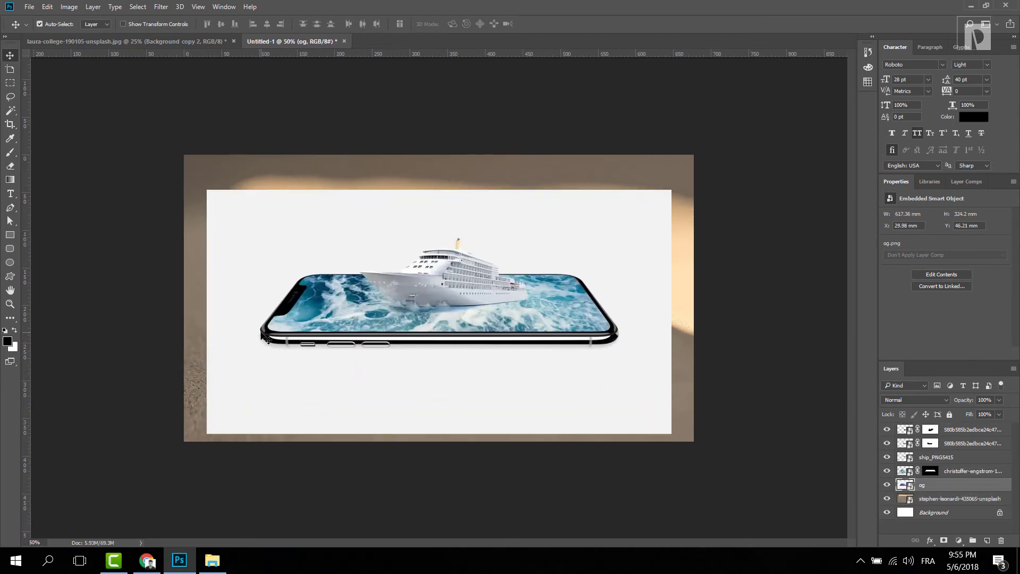
pyautogui.hotkey('ctrl', '+')
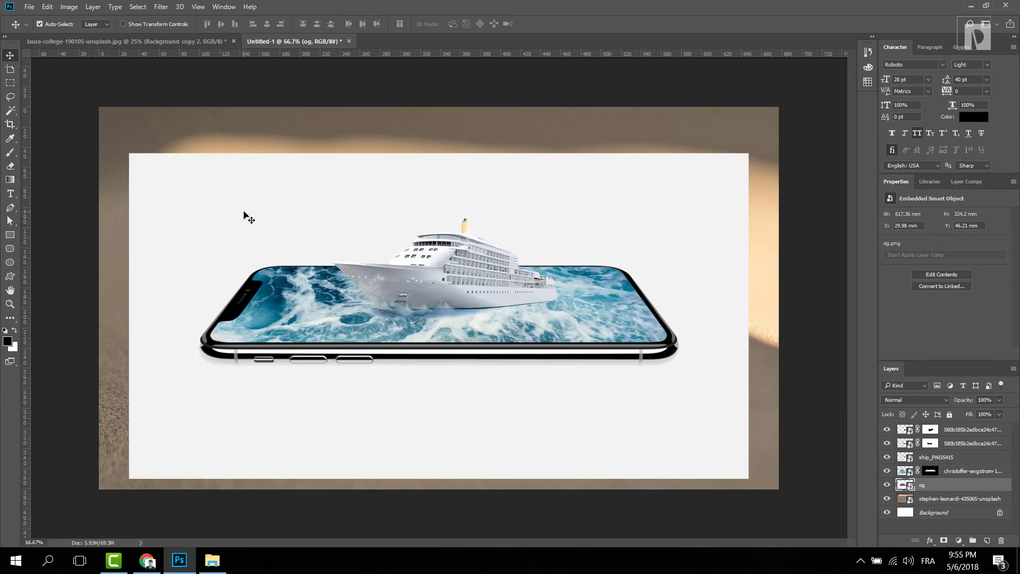
pyautogui.click(921, 400)
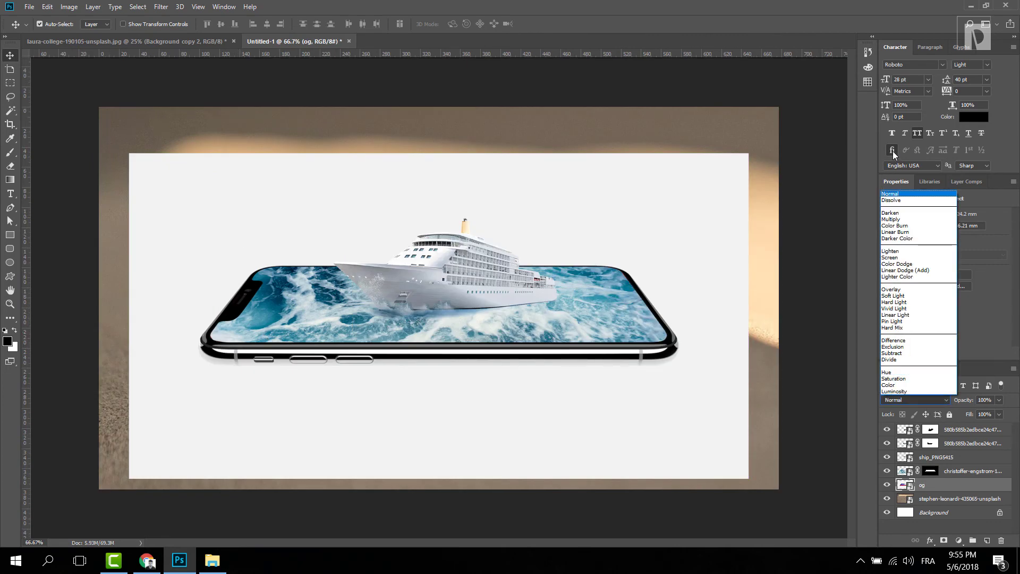
pyautogui.click(894, 194)
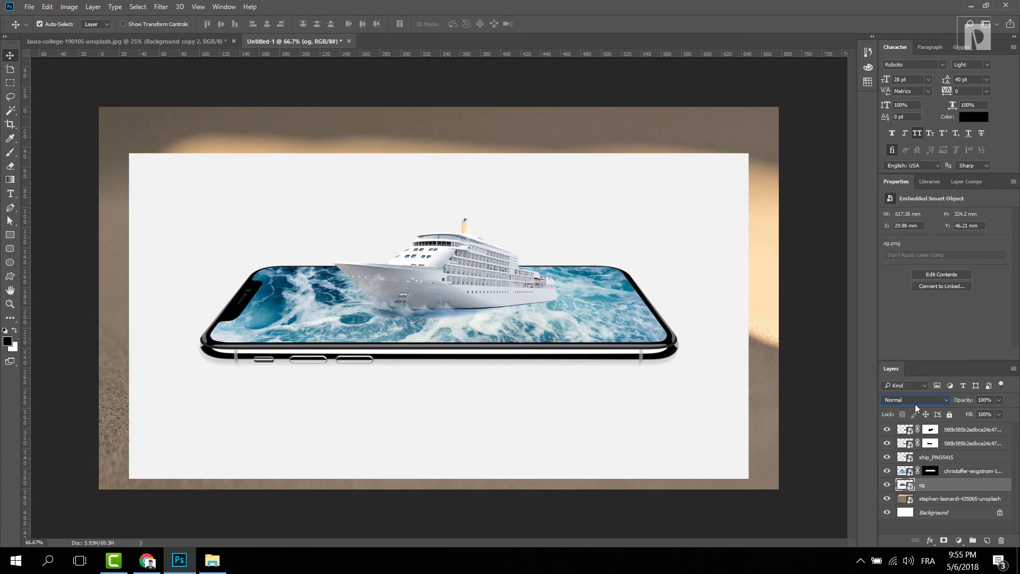
pyautogui.scroll(-1, 913, 400)
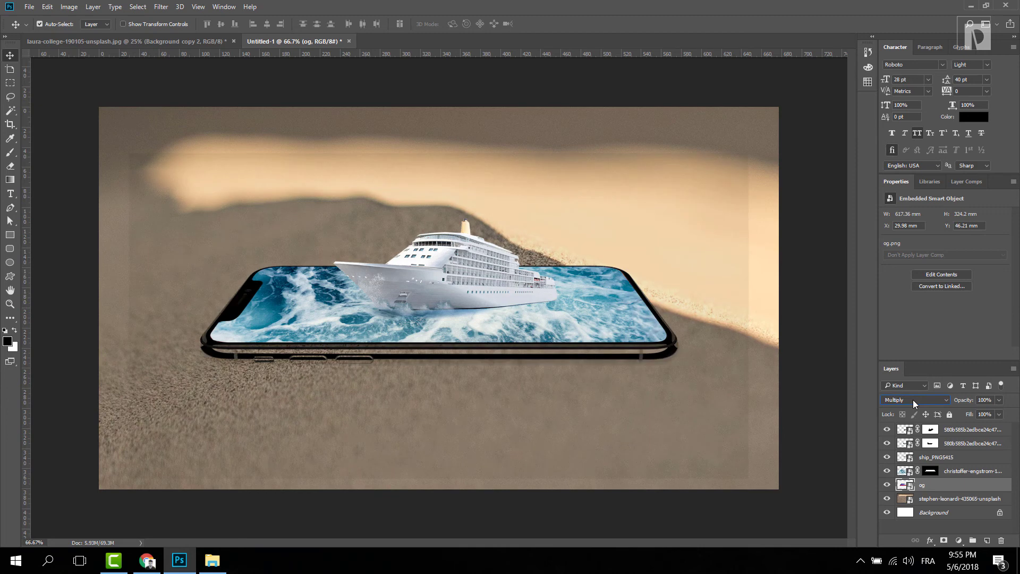
pyautogui.scroll(-1, 915, 404)
pyautogui.scroll(2, 915, 404)
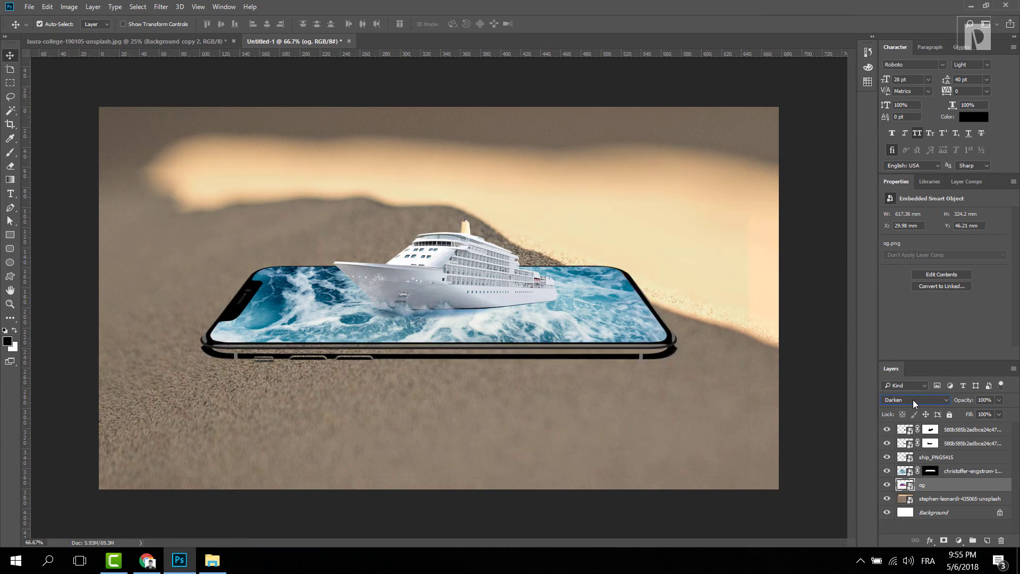
pyautogui.scroll(-1, 915, 403)
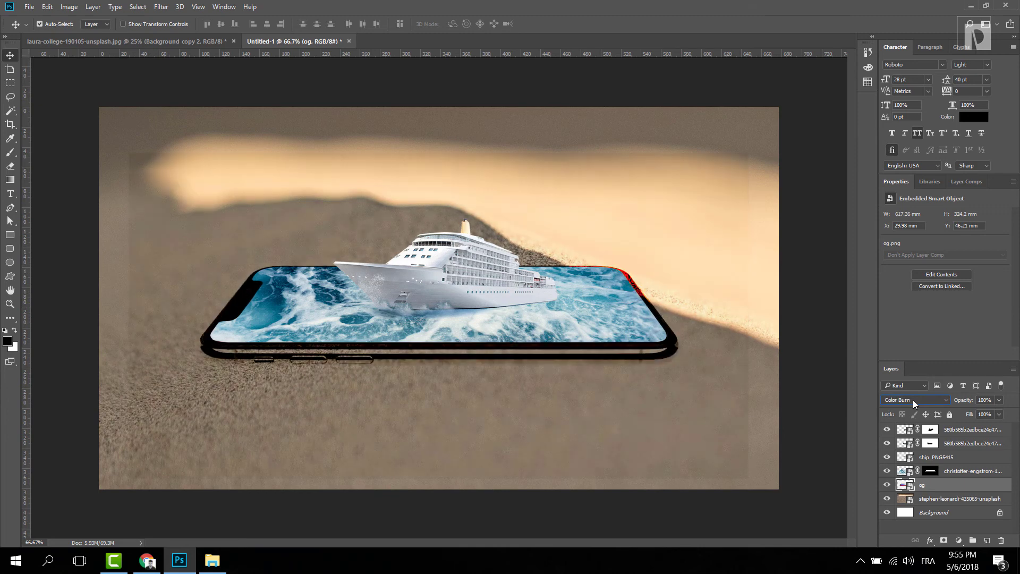
pyautogui.scroll(-1, 915, 403)
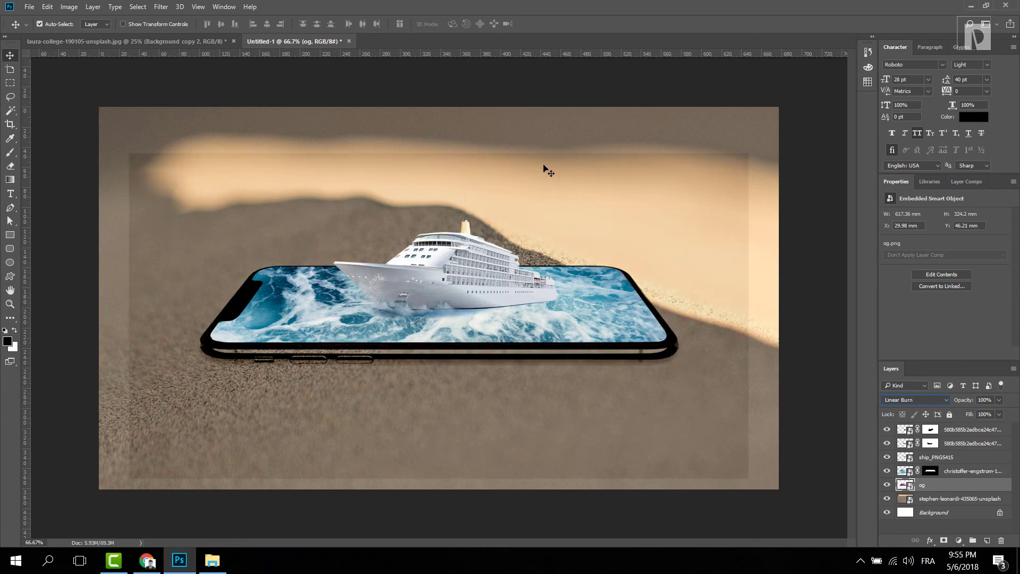
# Add a layer mask to the phone layer and brush away the visible edges of its rectangular background around the phone
pyautogui.click(944, 540)
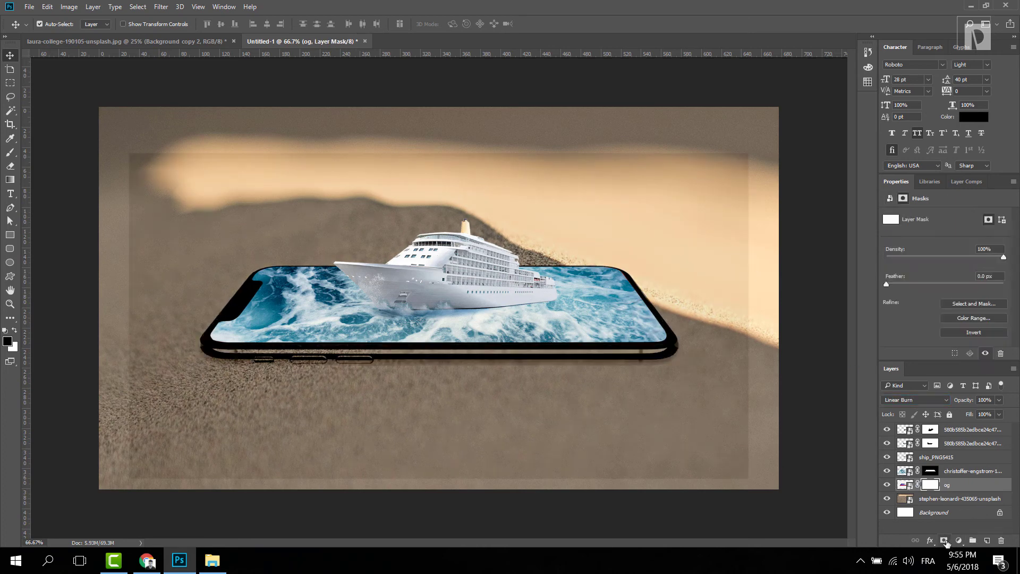
pyautogui.press('b')
pyautogui.keyDown('alt'); pyautogui.rightClick(563, 133); pyautogui.keyUp('alt')
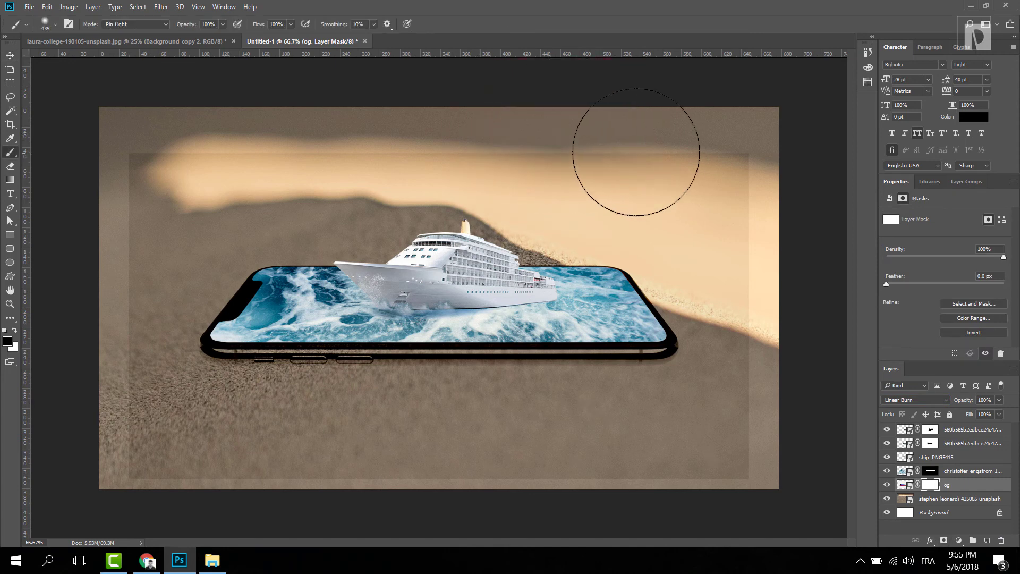
pyautogui.moveTo(793, 147)
pyautogui.mouseDown()
pyautogui.moveTo(786, 226)
pyautogui.moveTo(785, 197)
pyautogui.moveTo(828, 349)
pyautogui.moveTo(723, 483)
pyautogui.moveTo(780, 477)
pyautogui.moveTo(476, 502)
pyautogui.moveTo(109, 463)
pyautogui.moveTo(54, 439)
pyautogui.moveTo(136, 199)
pyautogui.mouseUp()
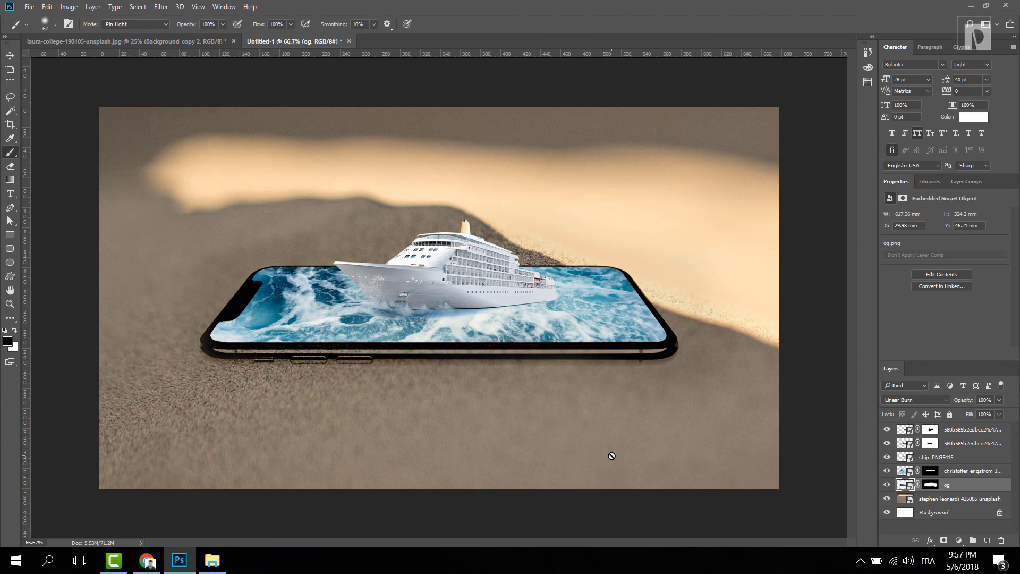